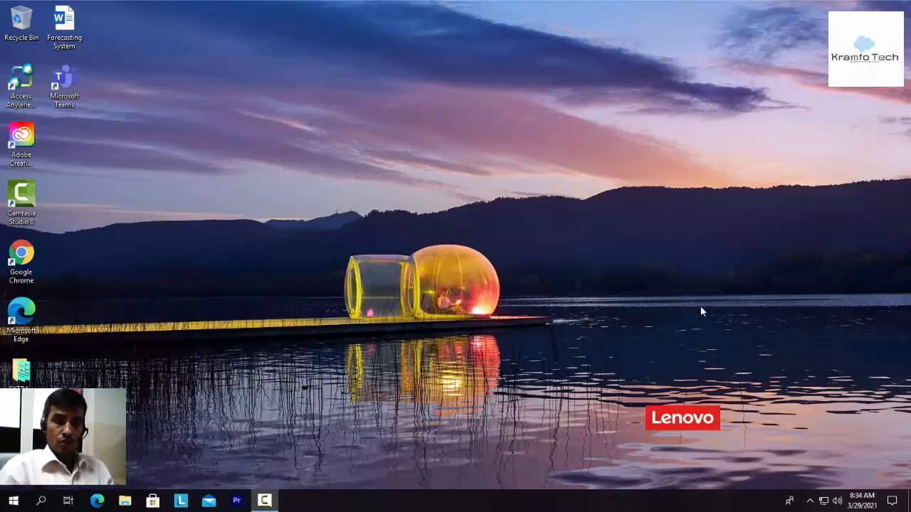
# Step: Open the ftp335 folder on the KALI LIVE (F:) drive in File Explorer
pyautogui.click(125, 501)
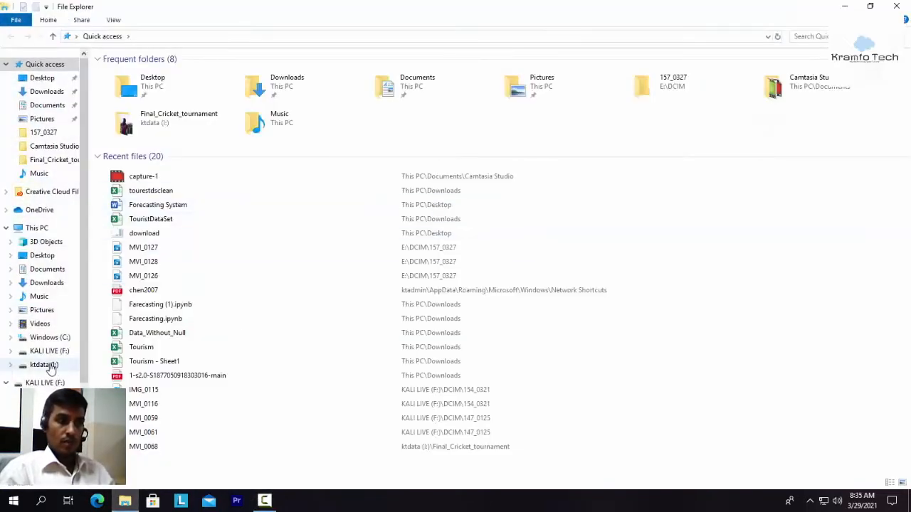
pyautogui.click(49, 351)
pyautogui.click(136, 88)
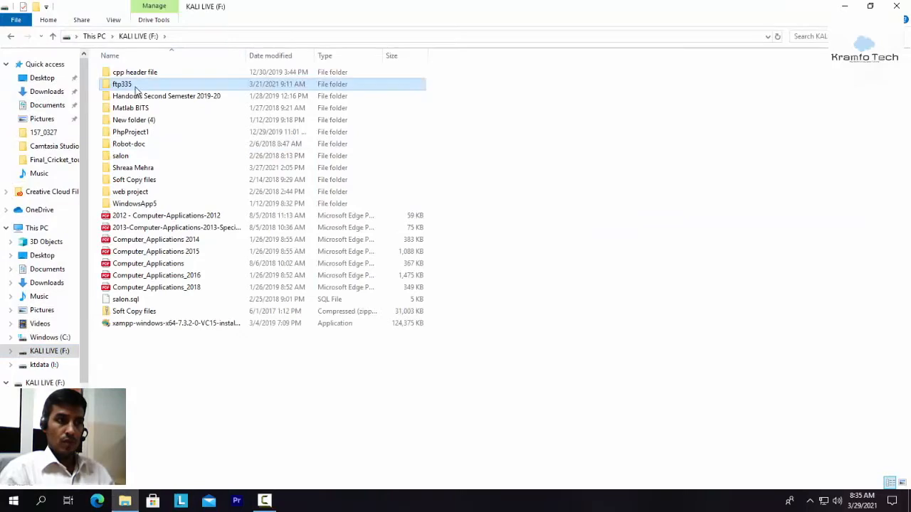
pyautogui.doubleClick(136, 87)
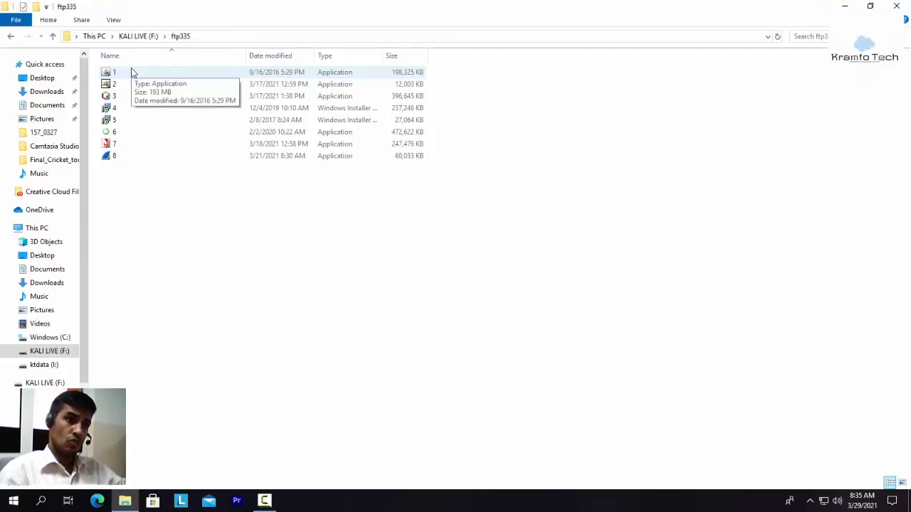
# Step: Run installer 1 and install Java SE Development Kit 8 Update 101 with the default features and destination folders
pyautogui.doubleClick(131, 72)
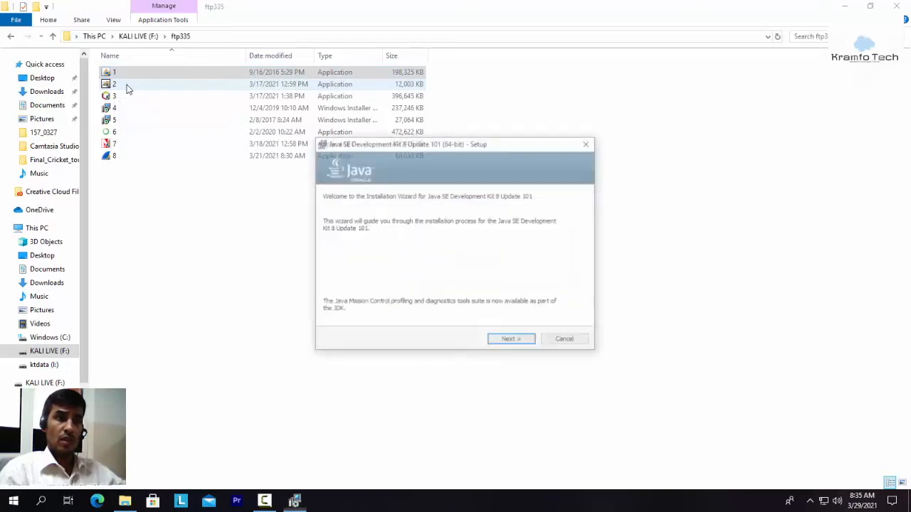
pyautogui.click(513, 343)
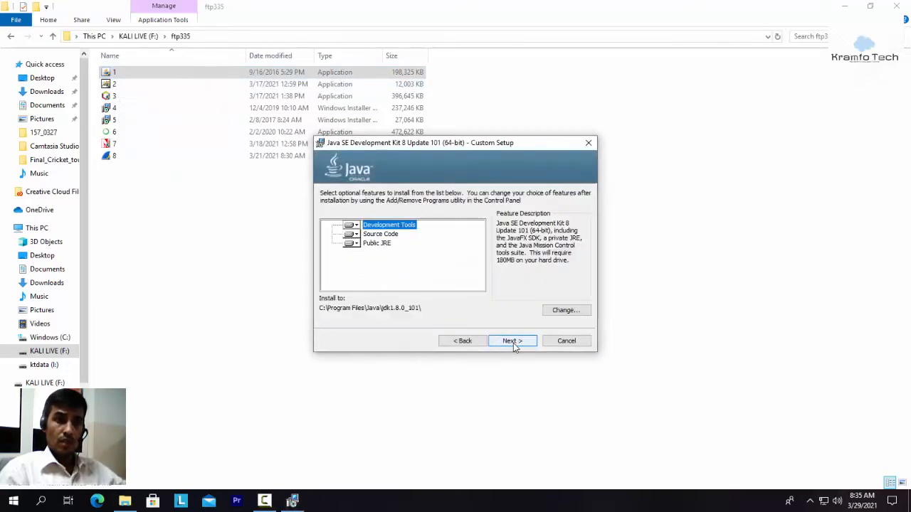
pyautogui.click(513, 343)
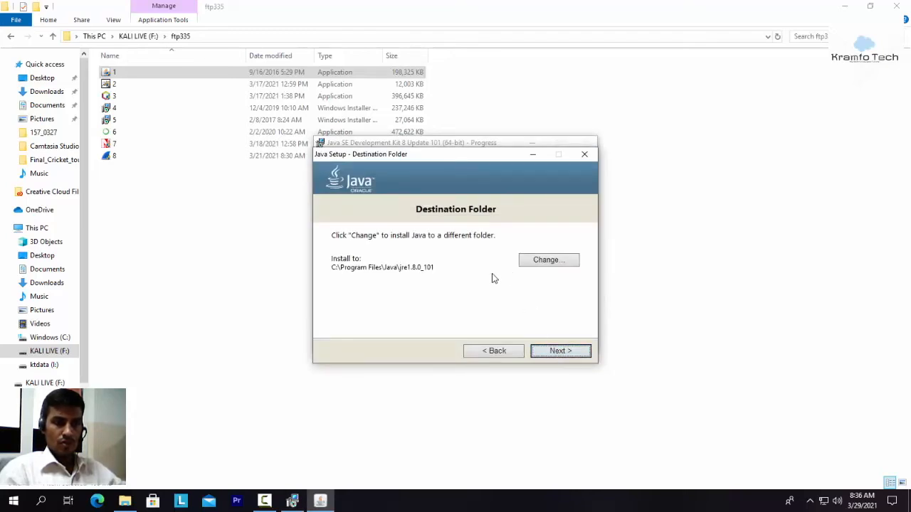
pyautogui.click(566, 354)
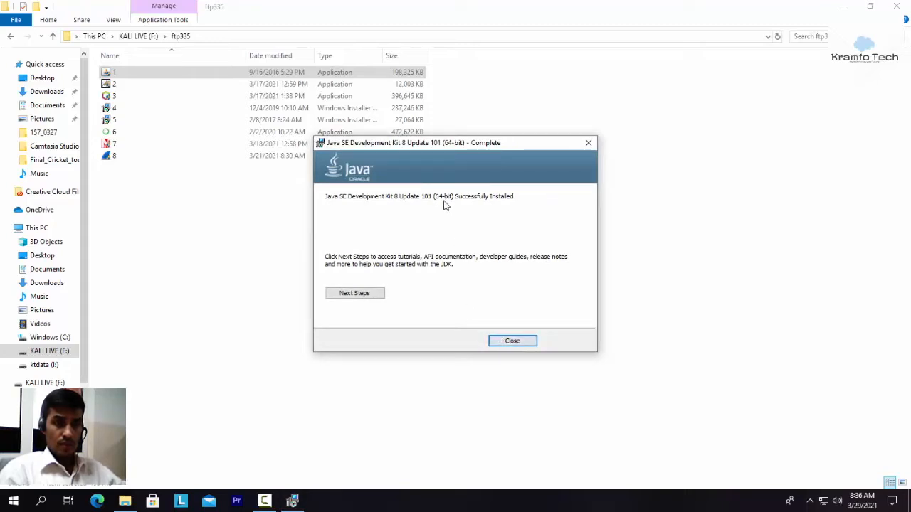
pyautogui.click(517, 343)
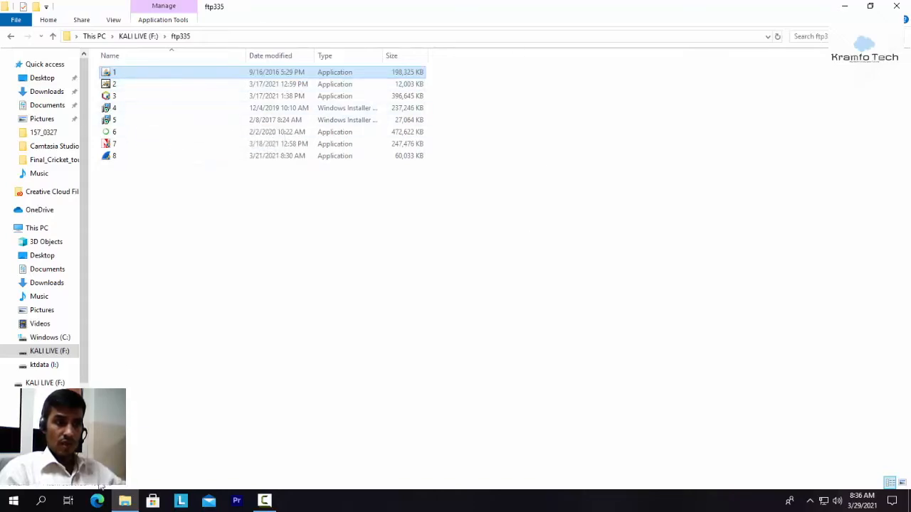
pyautogui.click(126, 502)
pyautogui.click(126, 501)
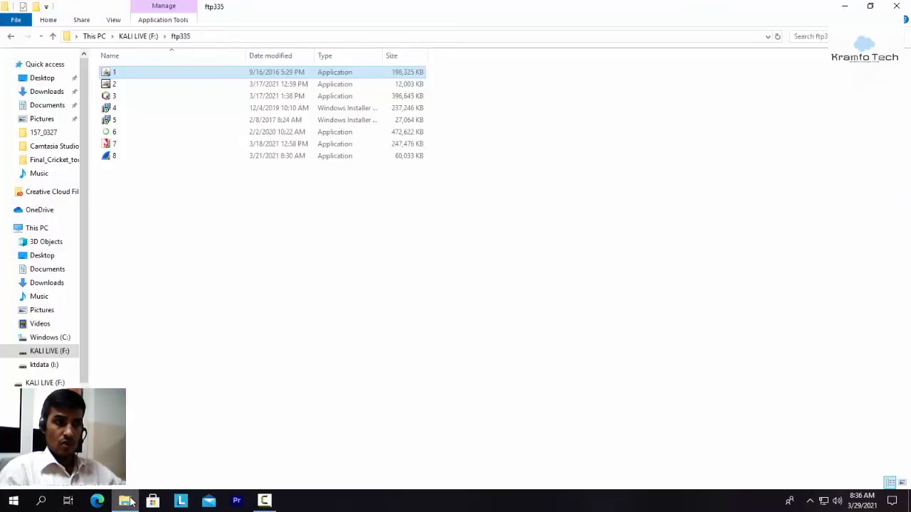
pyautogui.click(14, 501)
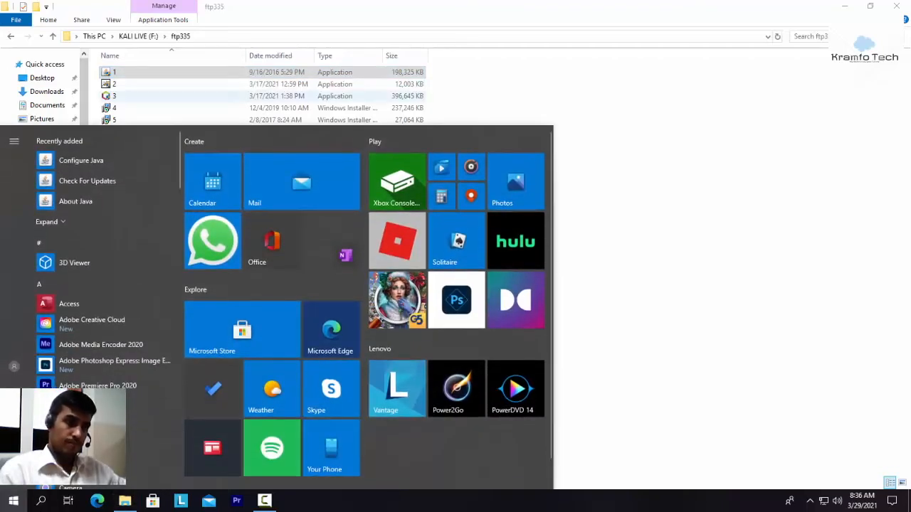
pyautogui.click(788, 207)
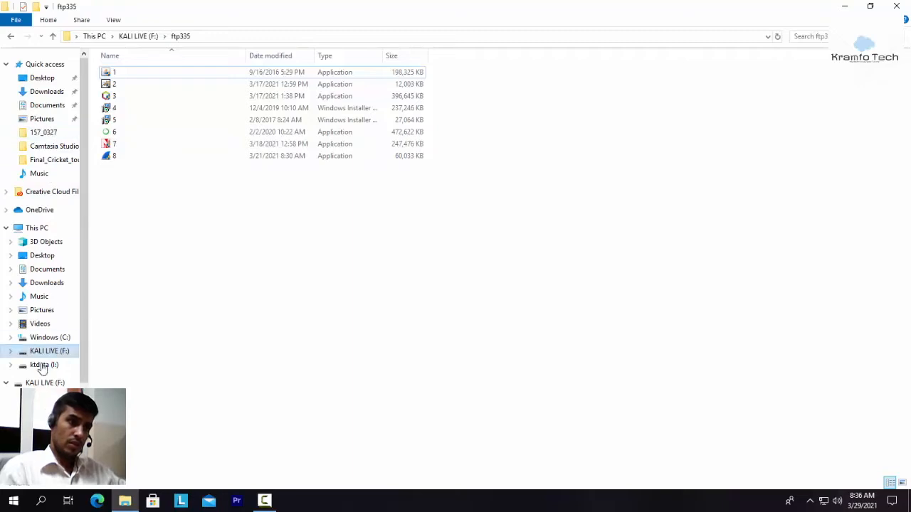
# Step: Inspect the installed jdk1.8.0_101 and jre1.8.0_101 folders under C:\Program Files\Java, including the JDK's bin folder
pyautogui.click(52, 339)
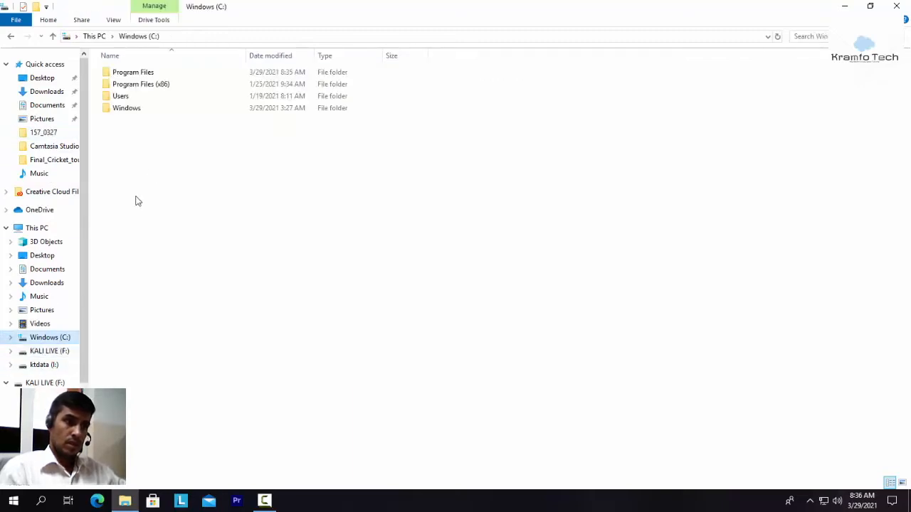
pyautogui.doubleClick(142, 72)
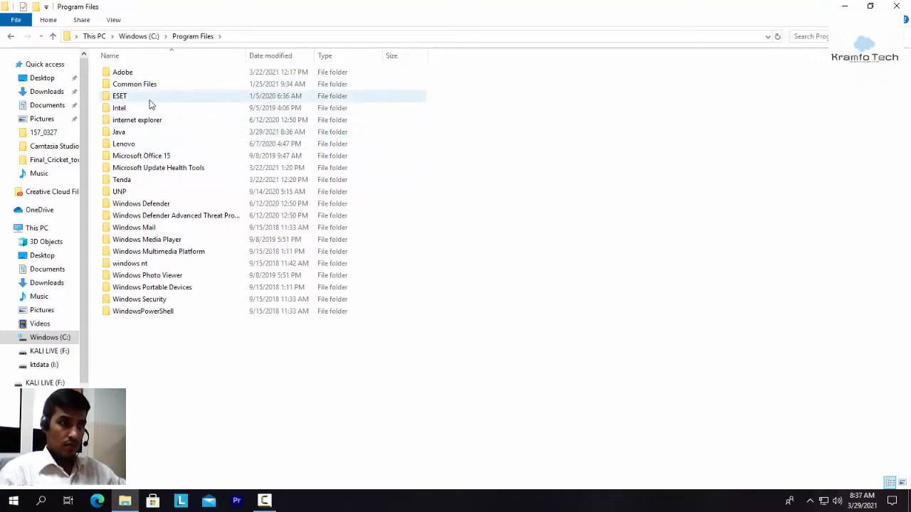
pyautogui.doubleClick(146, 135)
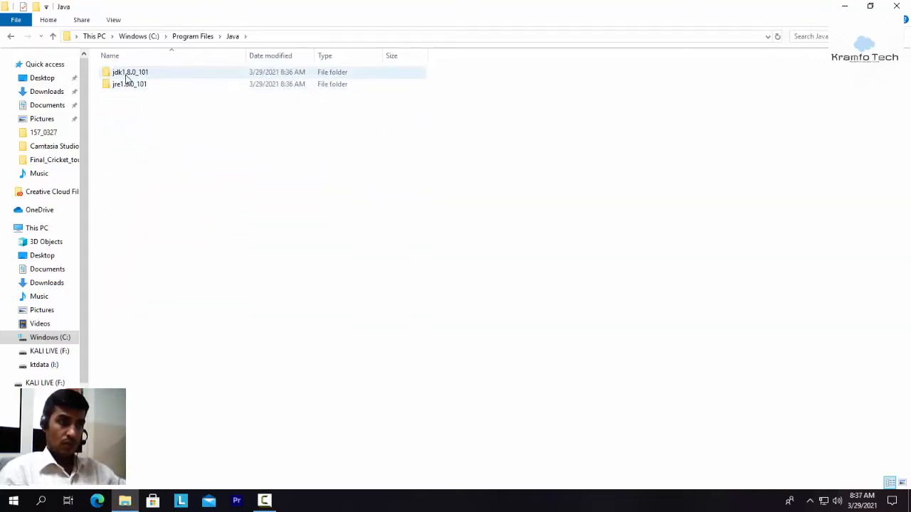
pyautogui.doubleClick(160, 74)
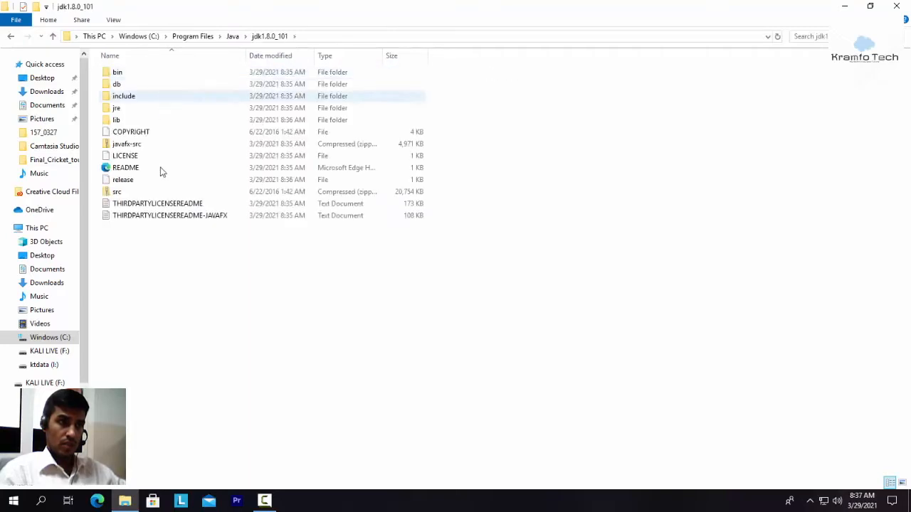
pyautogui.click(232, 36)
pyautogui.doubleClick(134, 85)
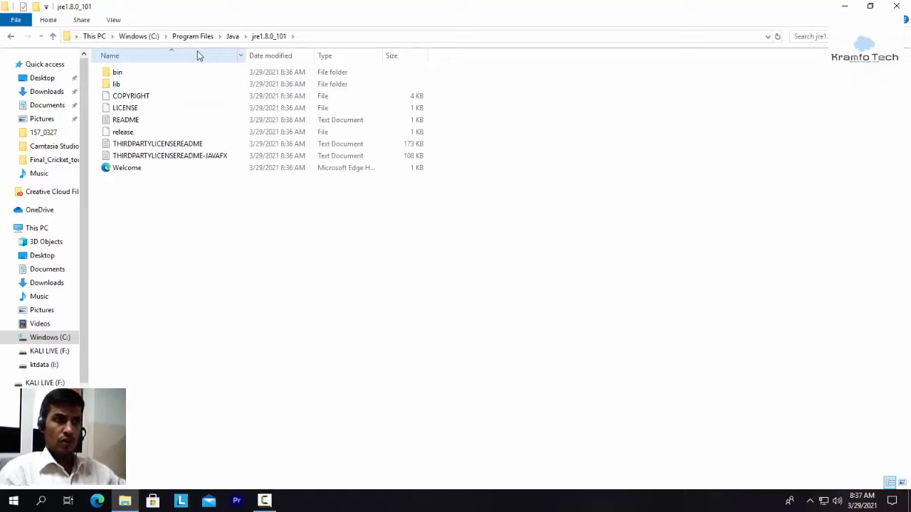
pyautogui.click(235, 36)
pyautogui.doubleClick(147, 75)
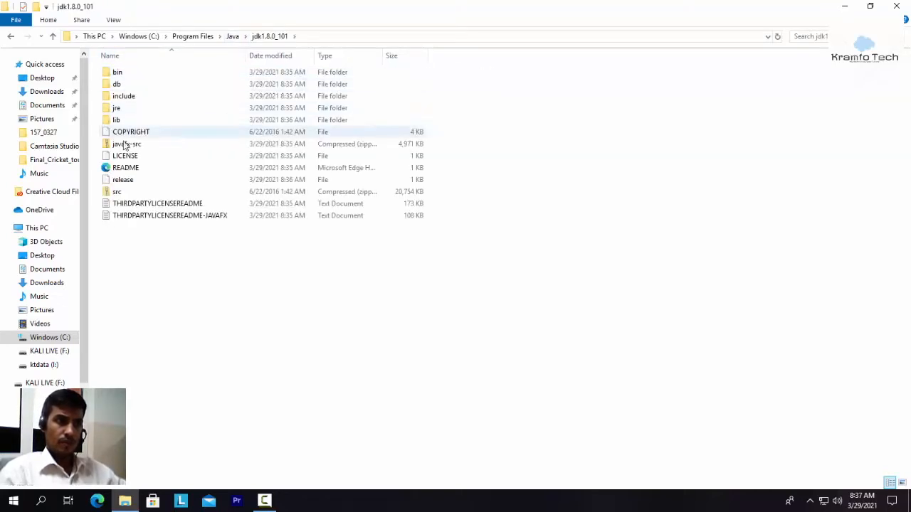
pyautogui.doubleClick(145, 75)
pyautogui.click(232, 36)
pyautogui.click(189, 36)
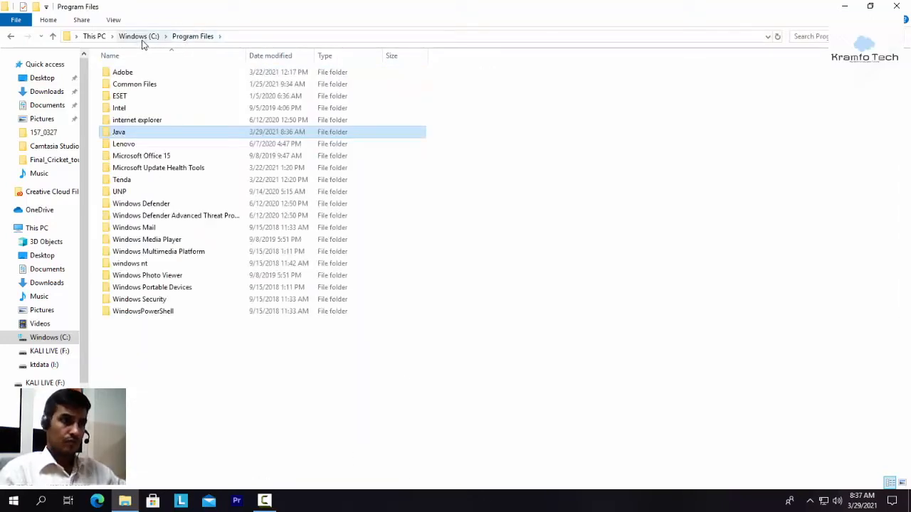
# Step: Return to the ftp335 folder on the KALI LIVE (F:) drive and launch installer 2 for Apache Tomcat
pyautogui.click(47, 353)
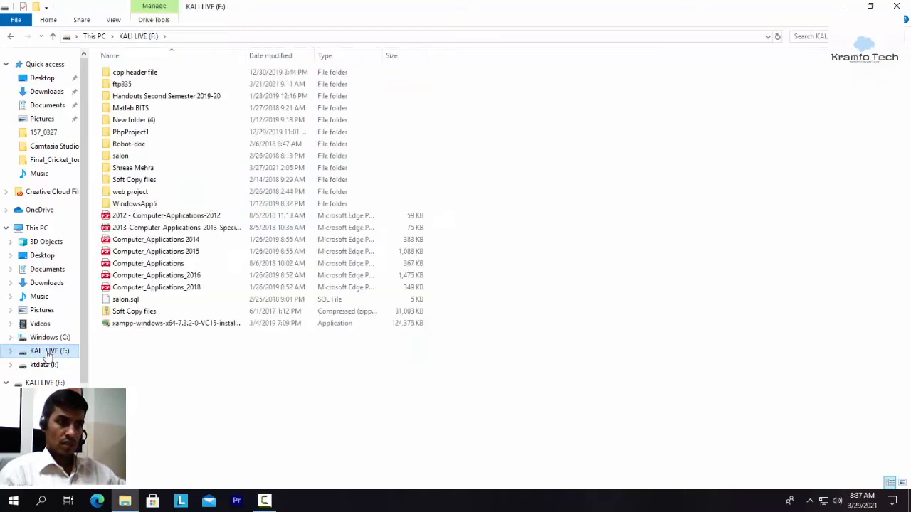
pyautogui.doubleClick(134, 94)
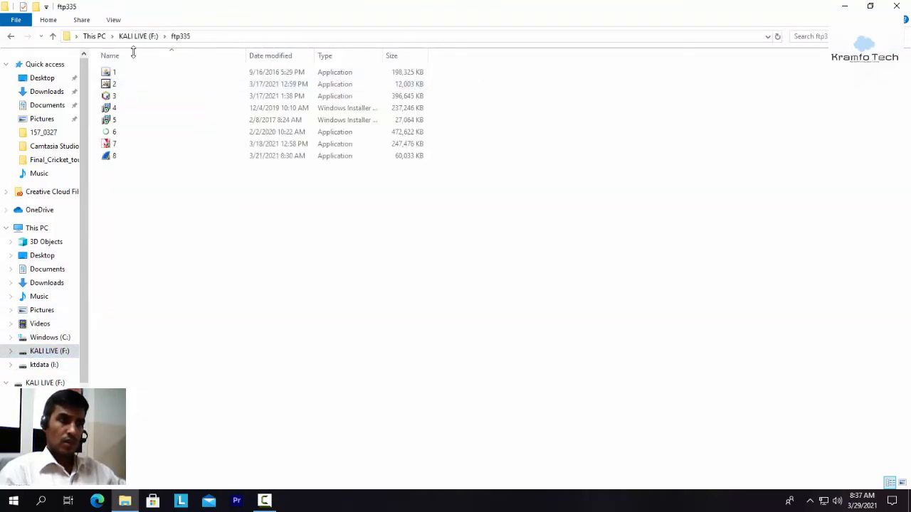
pyautogui.click(131, 90)
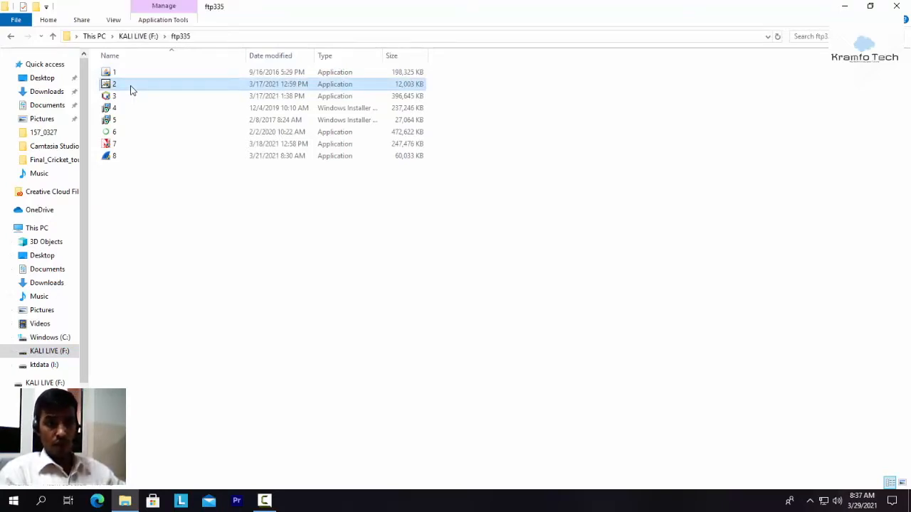
pyautogui.doubleClick(131, 90)
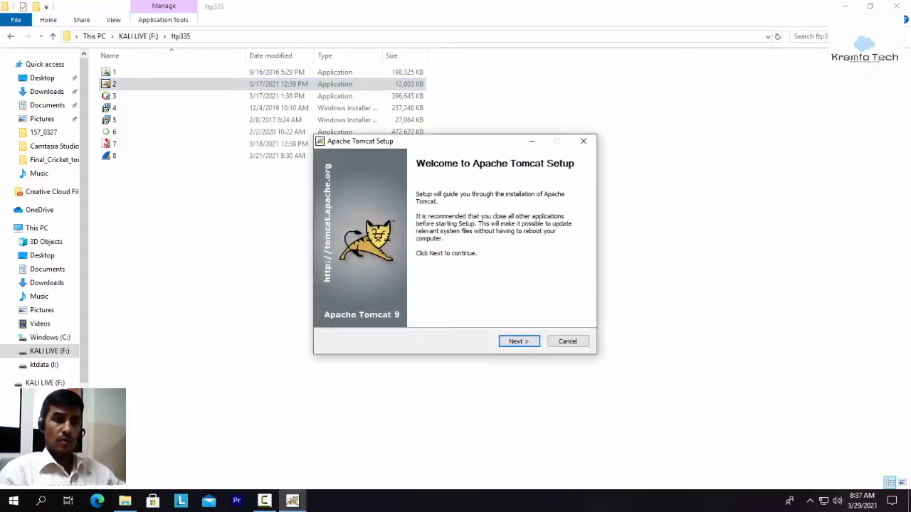
# Step: Accept the Apache Tomcat license agreement and select all components for a Full install, including Service Startup, Native, Host Manager and Examples
pyautogui.click(518, 342)
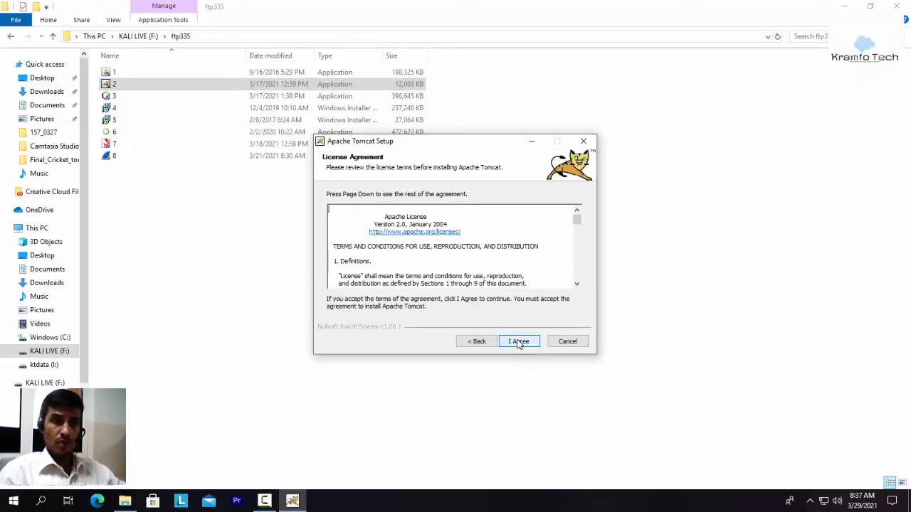
pyautogui.scroll(-10, 460, 305)
pyautogui.scroll(-10, 460, 305)
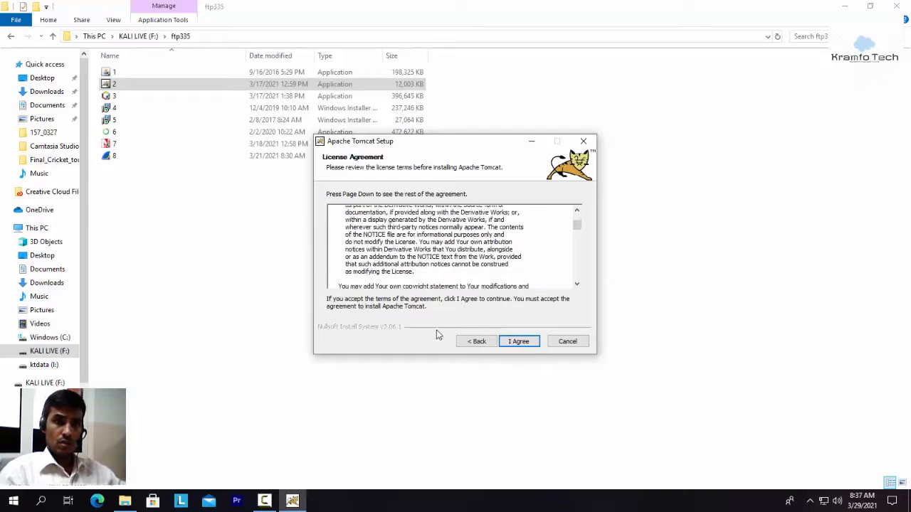
pyautogui.click(519, 342)
pyautogui.click(431, 278)
pyautogui.click(422, 233)
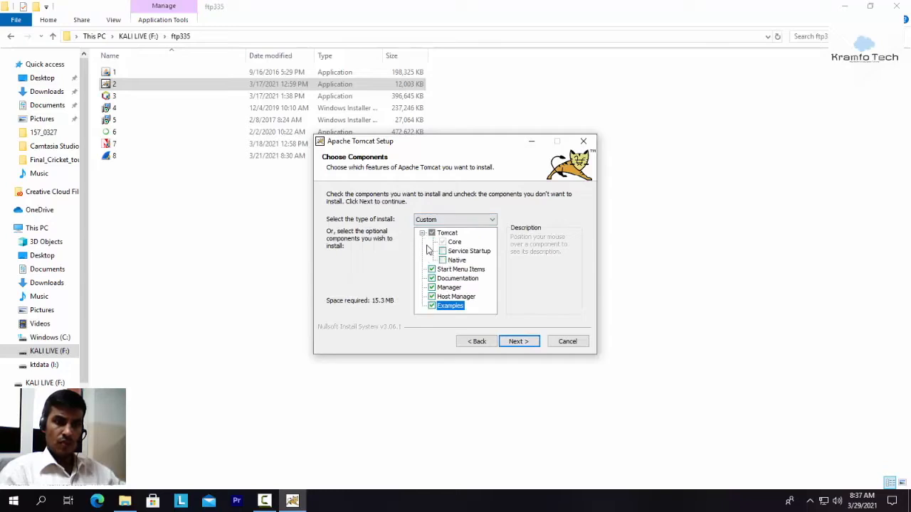
pyautogui.click(442, 251)
pyautogui.click(443, 260)
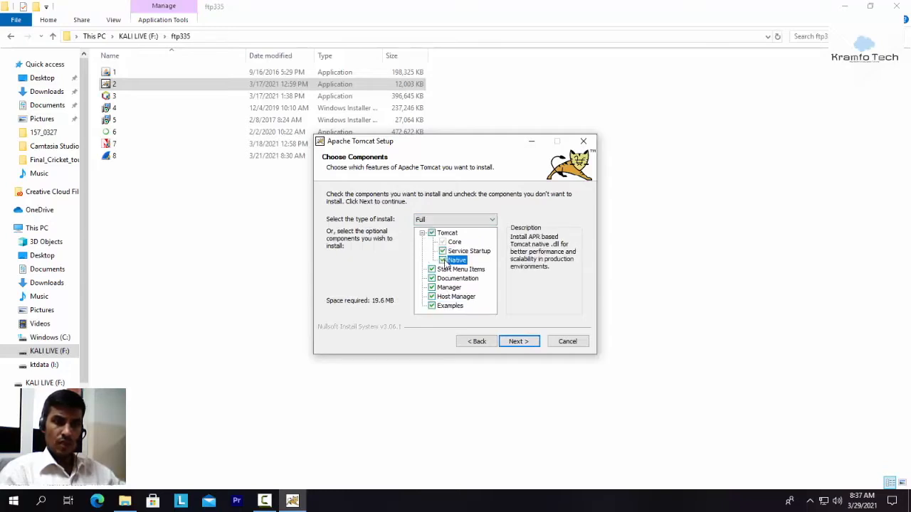
pyautogui.click(516, 342)
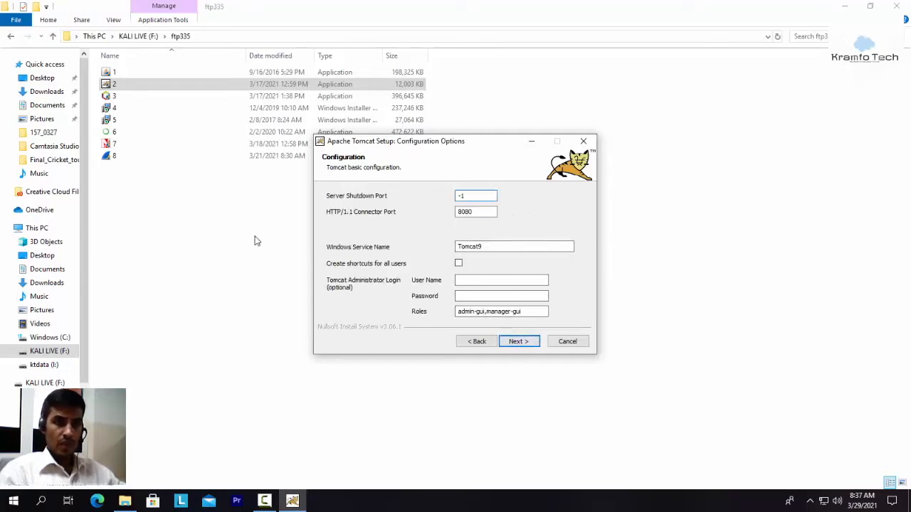
# Step: Set the Tomcat administrator user name to admin, enter the administrator password, and keep the default ports and service name
pyautogui.click(469, 281)
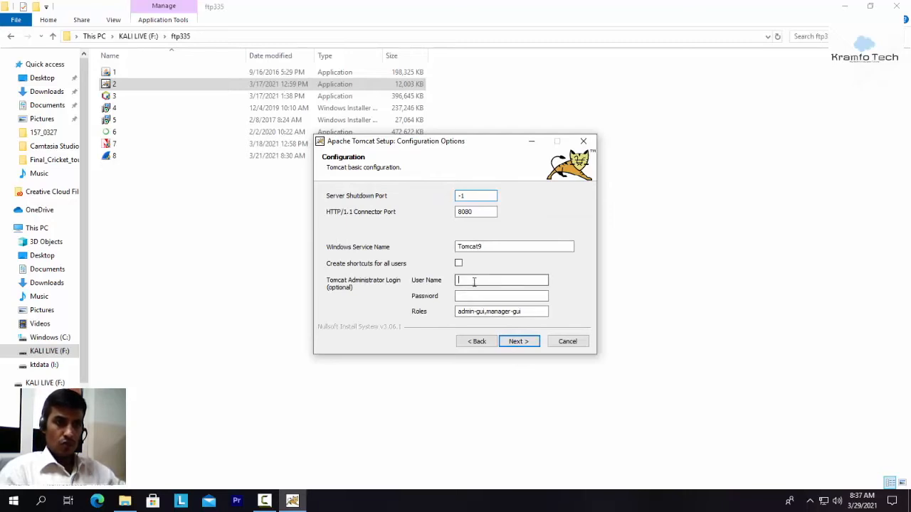
pyautogui.write('admin')
pyautogui.press('Tab')
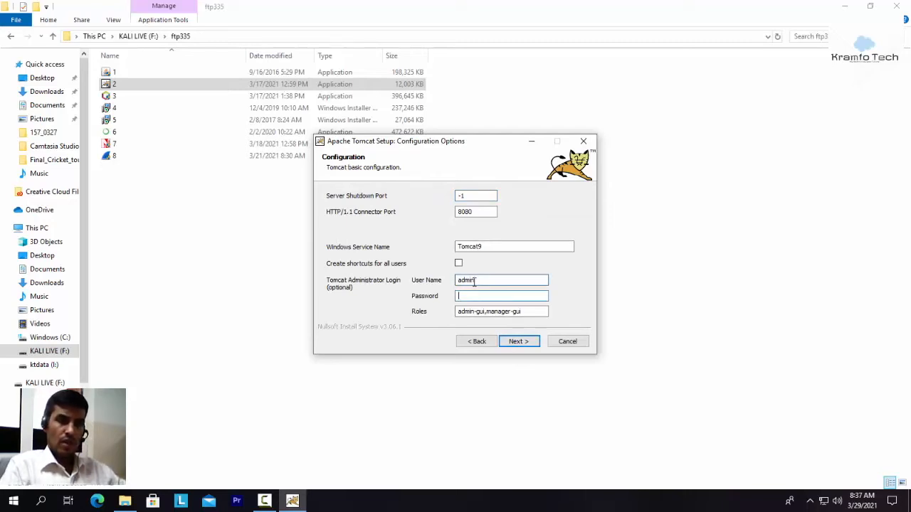
pyautogui.write('admin')
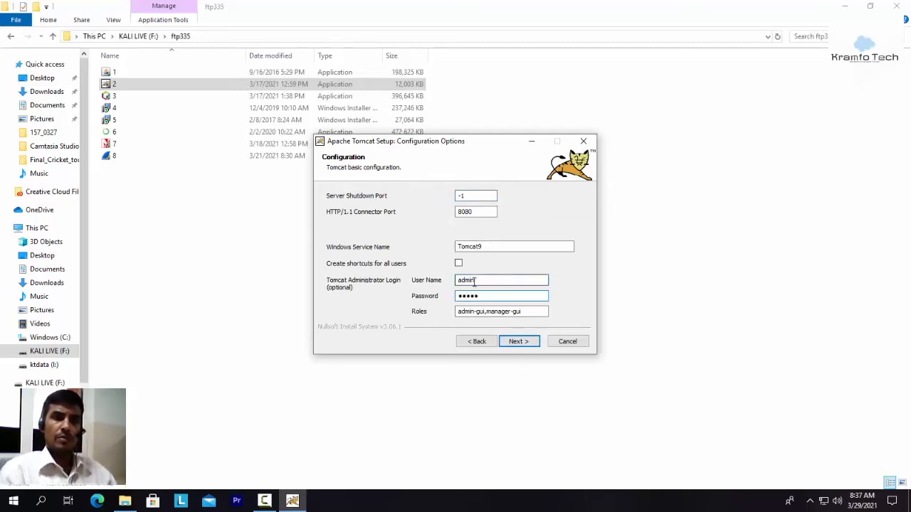
pyautogui.click(518, 342)
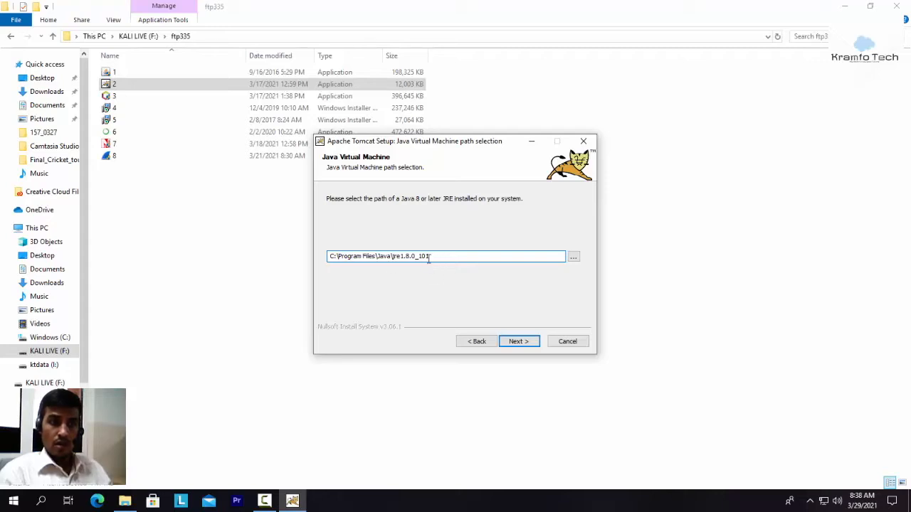
# Step: Keep the JRE path C:\Program Files\Java\jre1.8.0_101 and destination folder C:\Program Files\Apache Software Foundation\Tomcat 9.0, and start the Tomcat installation
pyautogui.moveTo(448, 257); pyautogui.dragTo(311, 257)
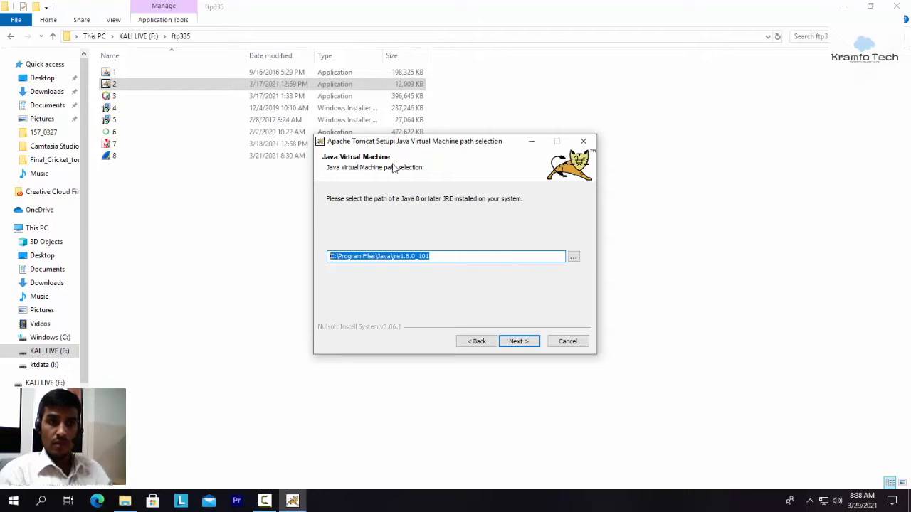
pyautogui.click(521, 344)
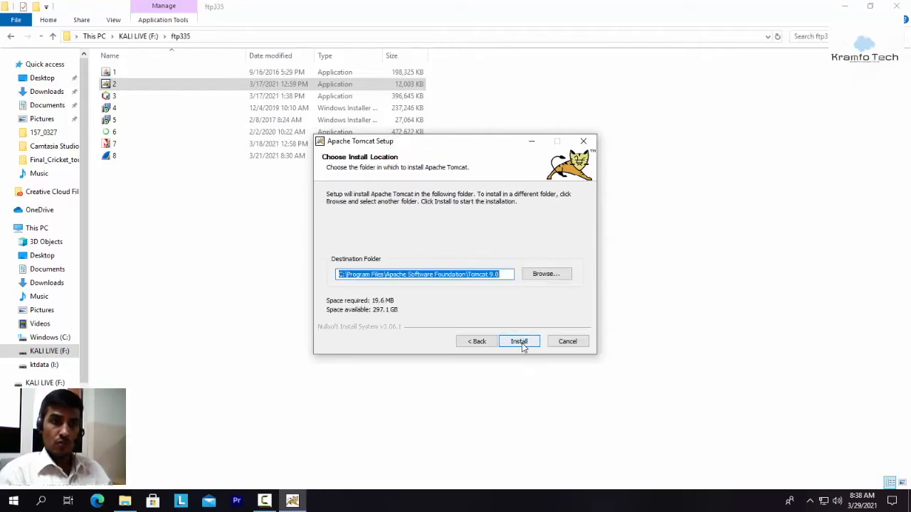
pyautogui.moveTo(339, 277); pyautogui.dragTo(508, 275)
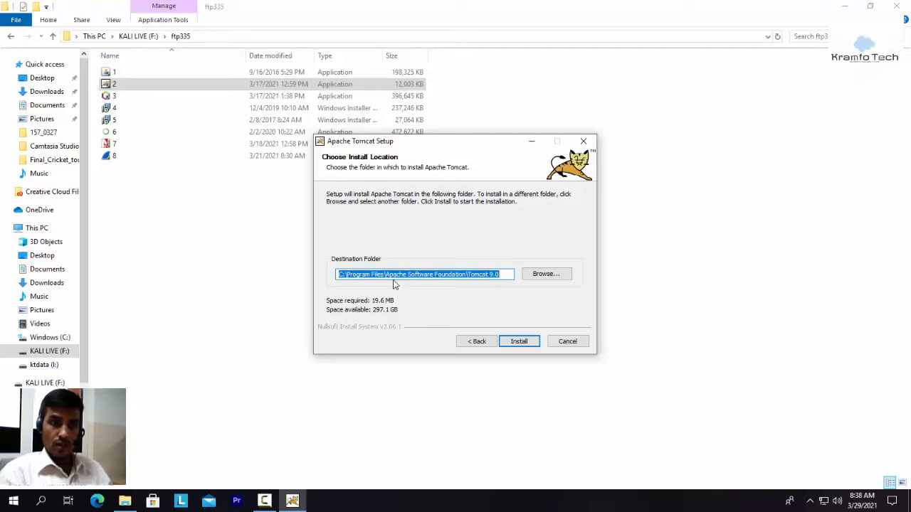
pyautogui.click(502, 274)
pyautogui.moveTo(503, 274); pyautogui.dragTo(476, 279)
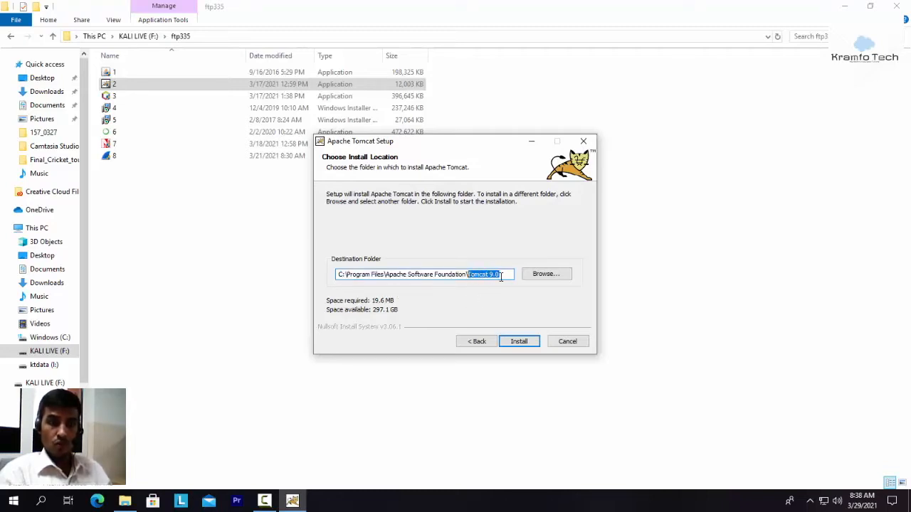
pyautogui.click(503, 274)
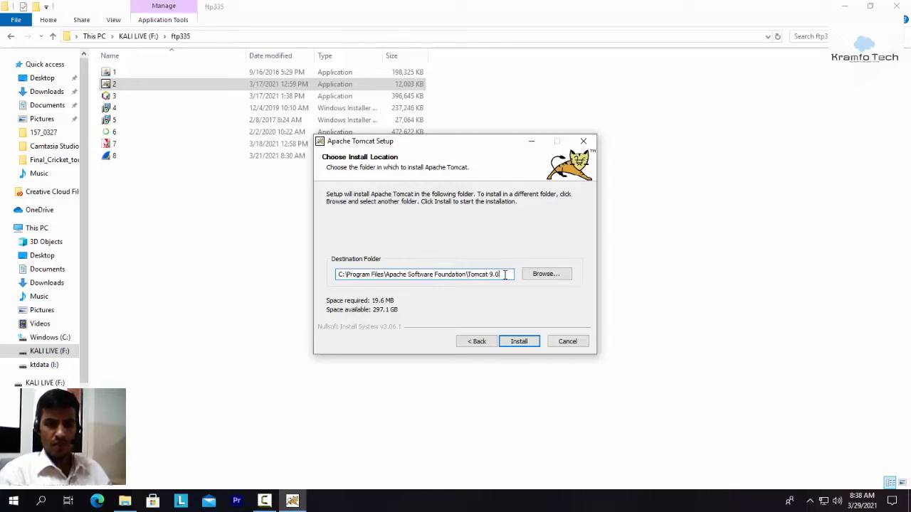
pyautogui.moveTo(494, 275); pyautogui.dragTo(345, 284)
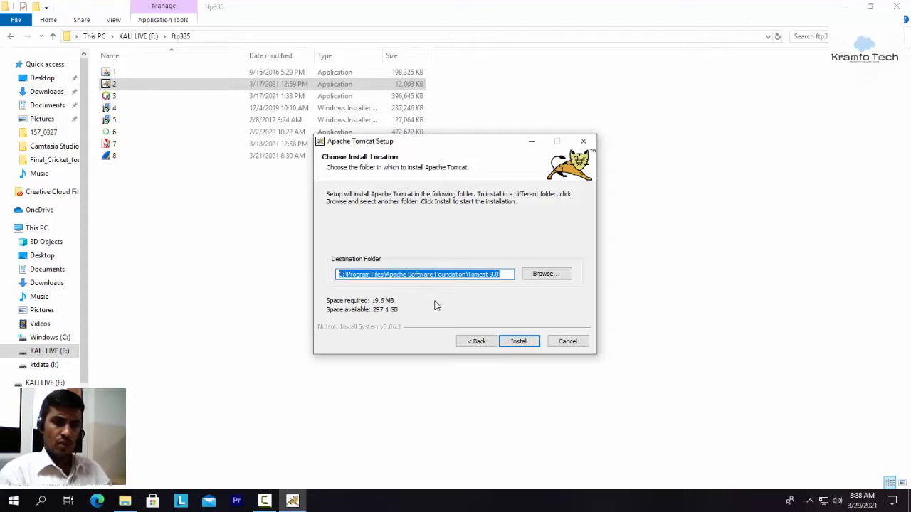
pyautogui.click(341, 275)
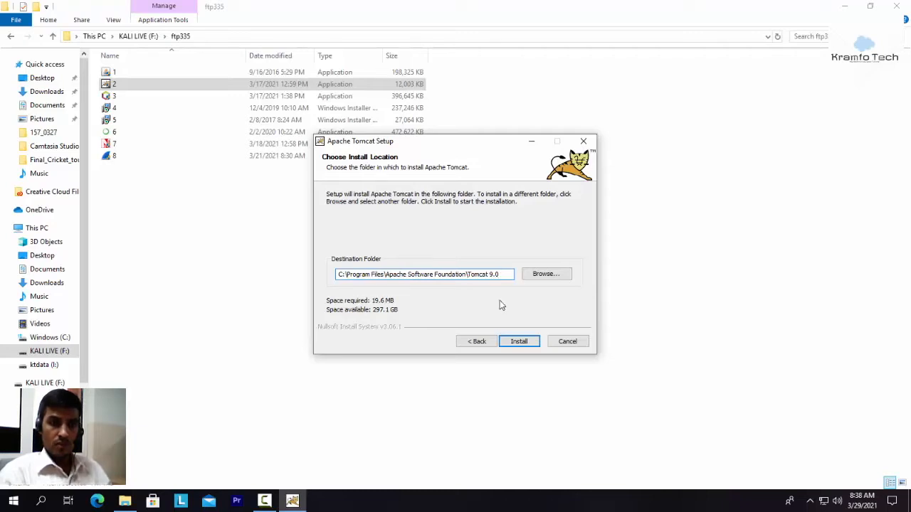
pyautogui.click(519, 342)
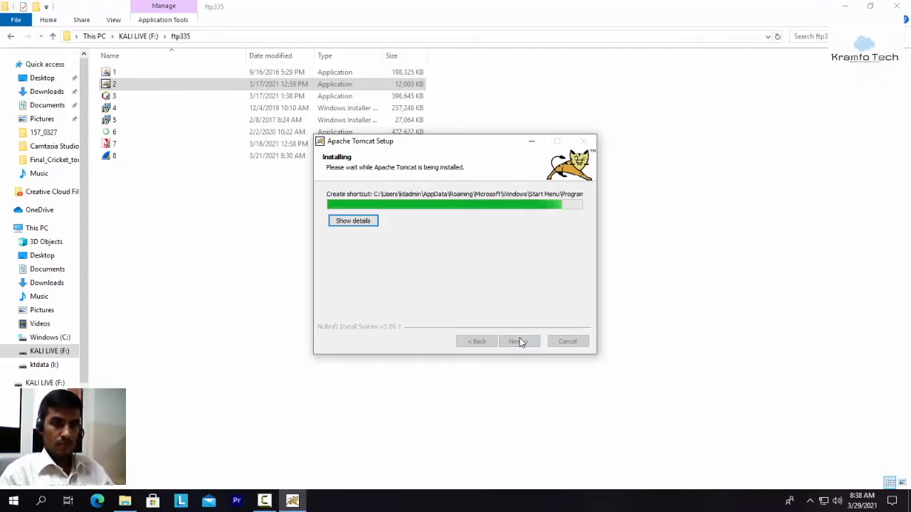
# Step: Finish the Tomcat setup, close its release notes, check the hidden notification icons and minimize the ftp335 folder window
pyautogui.click(520, 342)
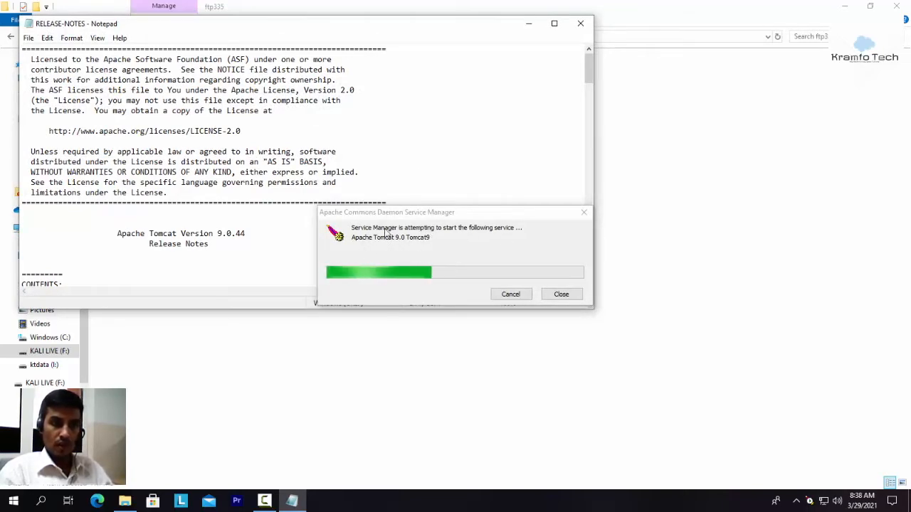
pyautogui.click(581, 25)
pyautogui.click(796, 501)
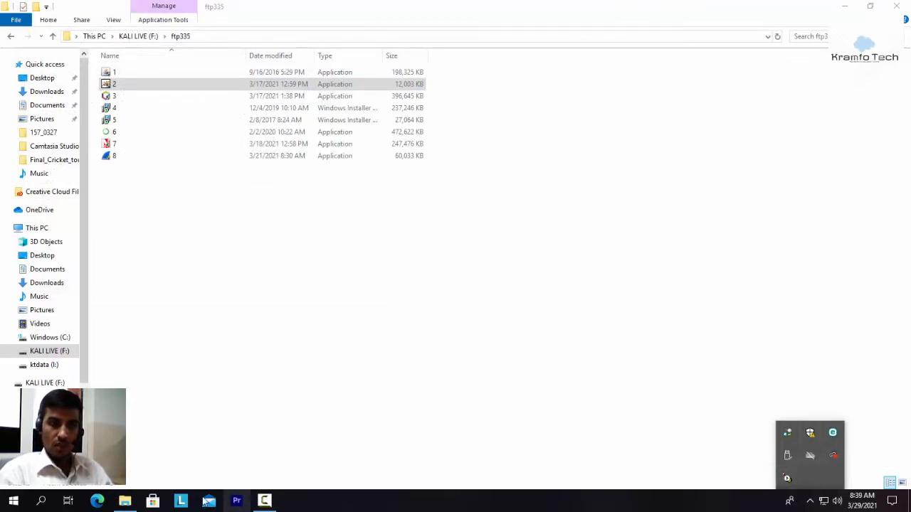
pyautogui.click(857, 6)
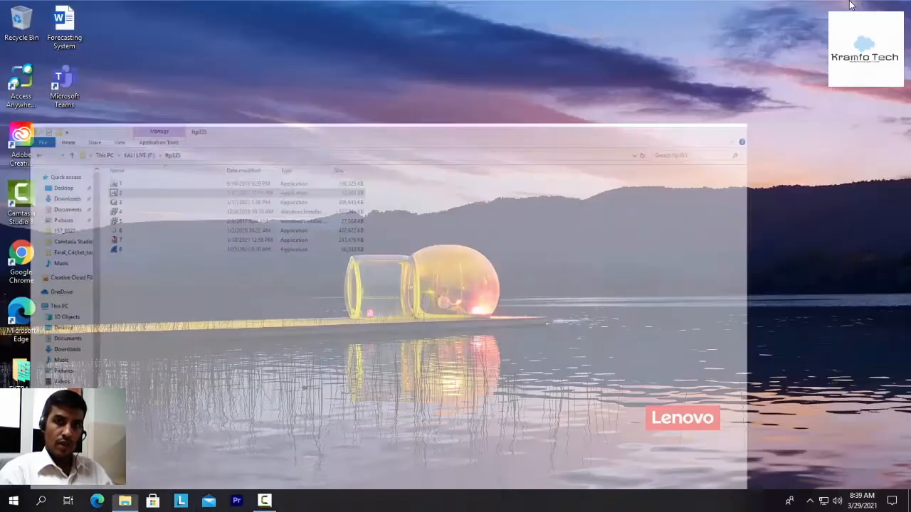
# Step: Switch to Google Chrome and open the Tomcat home page at localhost:8080
pyautogui.doubleClick(35, 249)
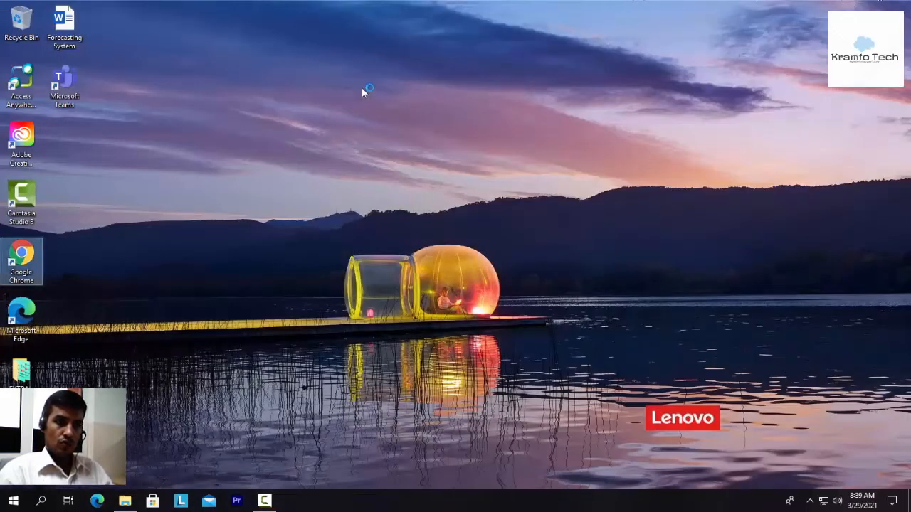
pyautogui.click(203, 31)
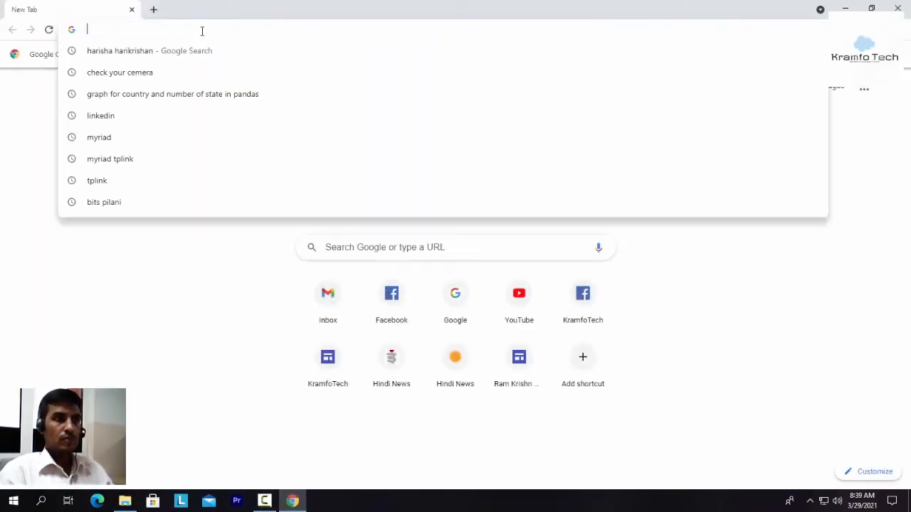
pyautogui.write('local')
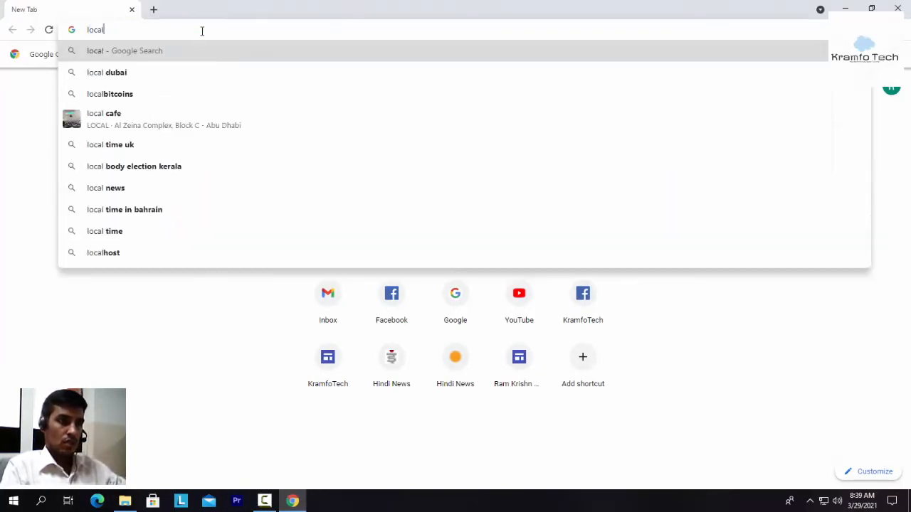
pyautogui.write('host:')
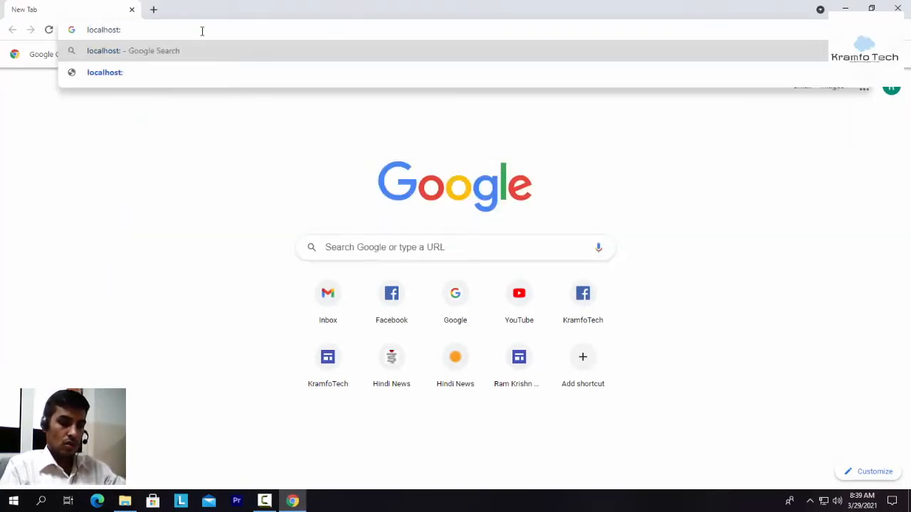
pyautogui.write('8080')
pyautogui.press('Return')
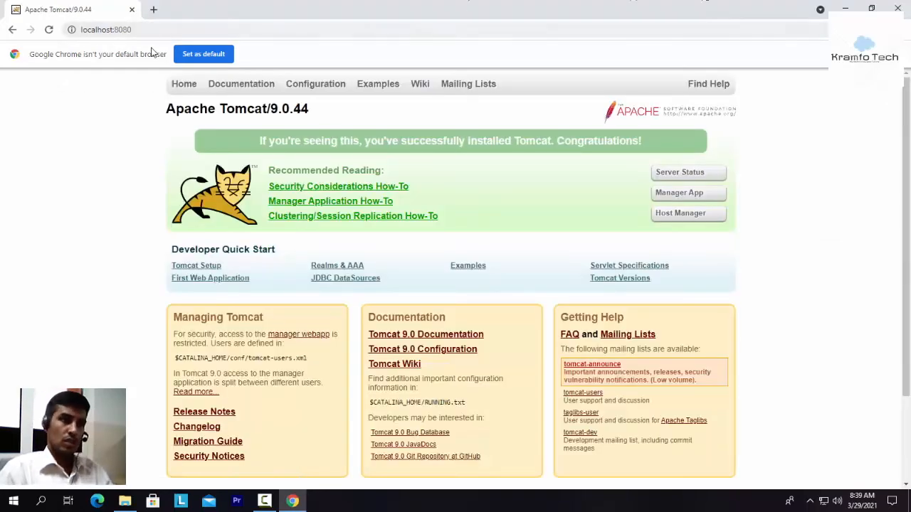
pyautogui.click(147, 28)
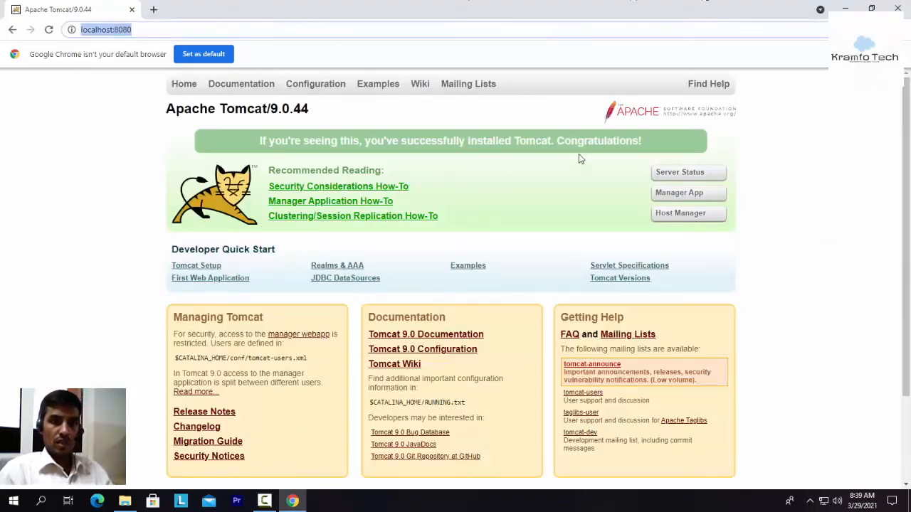
# Step: Open Tomcat's Server Status page, signing in as admin with the administrator password, and save the login in the browser
pyautogui.click(685, 171)
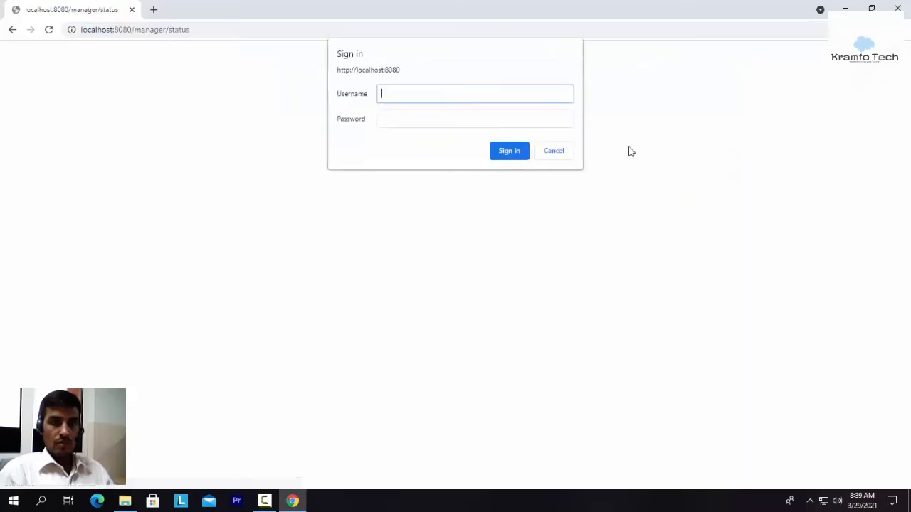
pyautogui.write('admin')
pyautogui.press('Tab')
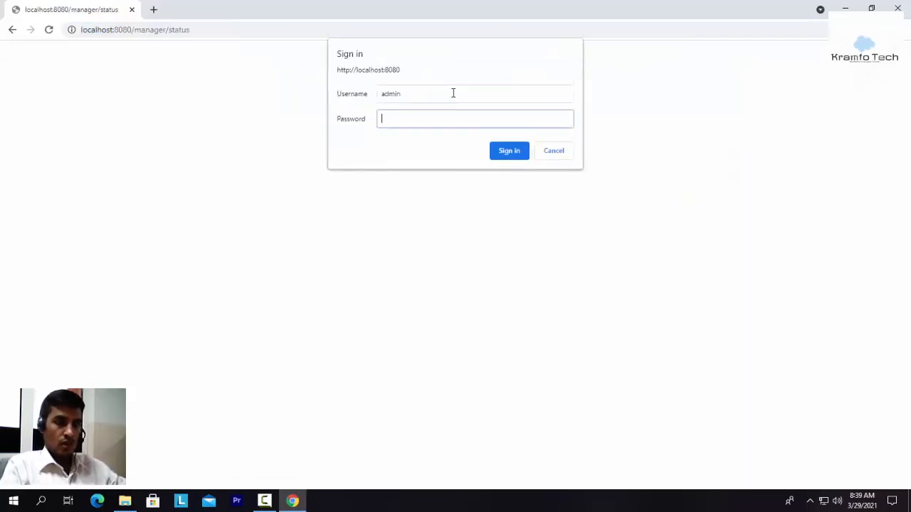
pyautogui.press('Return')
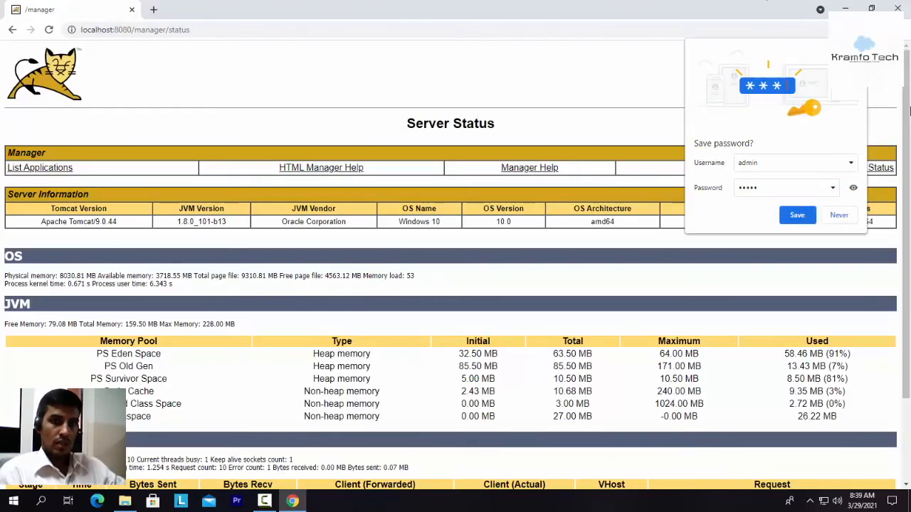
pyautogui.click(803, 219)
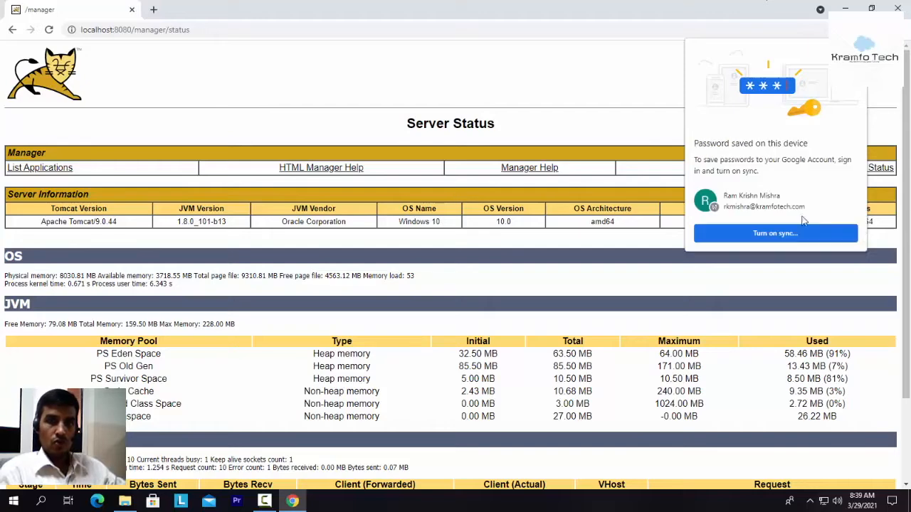
# Step: Examine the application list and the Deploy, Configuration and Diagnostics sections of the Tomcat Web Application Manager, and close the browser
pyautogui.click(57, 168)
pyautogui.scroll(-10, 79, 267)
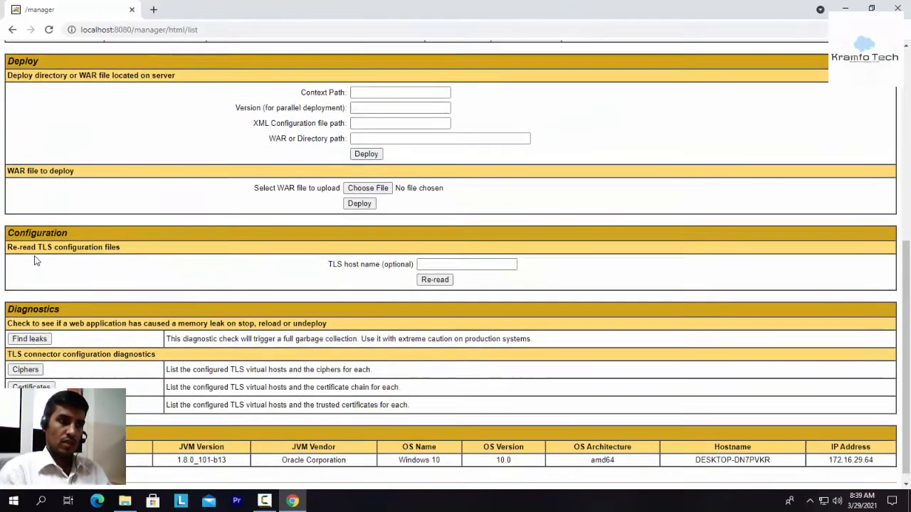
pyautogui.scroll(10, 35, 258)
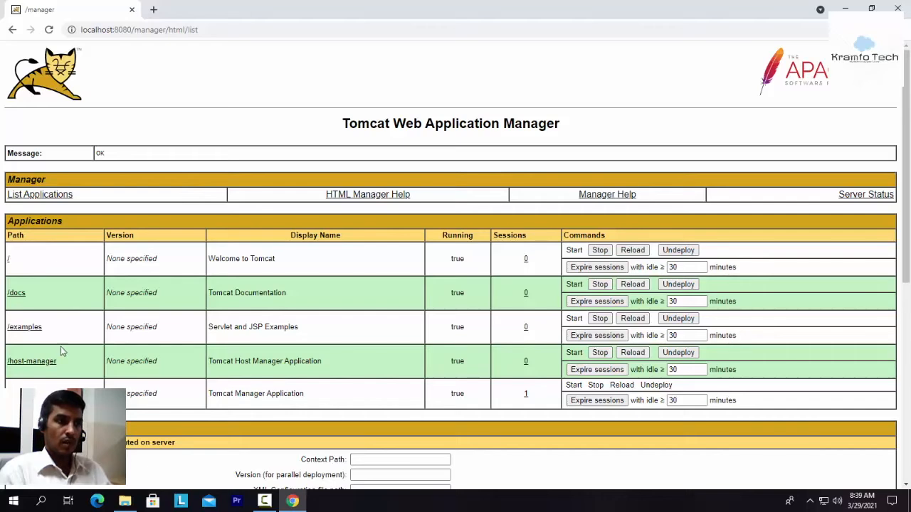
pyautogui.click(51, 195)
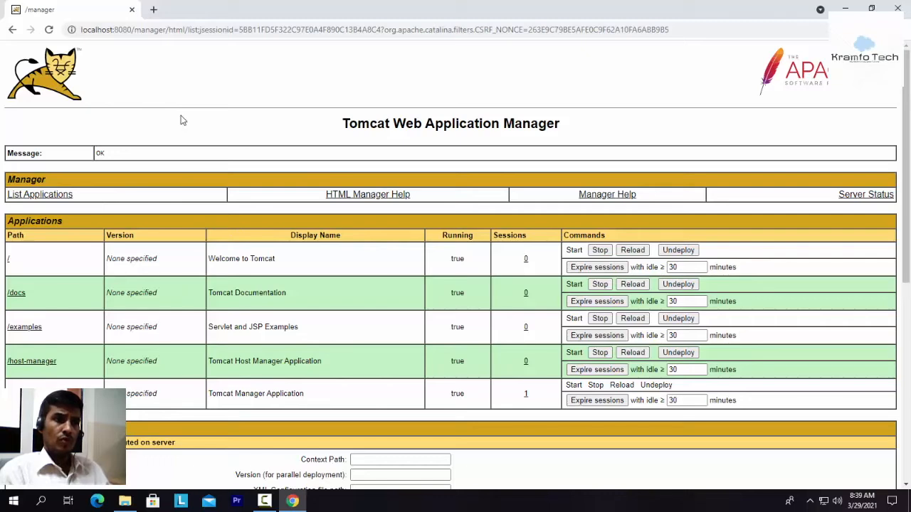
pyautogui.moveTo(340, 125); pyautogui.dragTo(380, 123)
pyautogui.moveTo(566, 124); pyautogui.dragTo(320, 126)
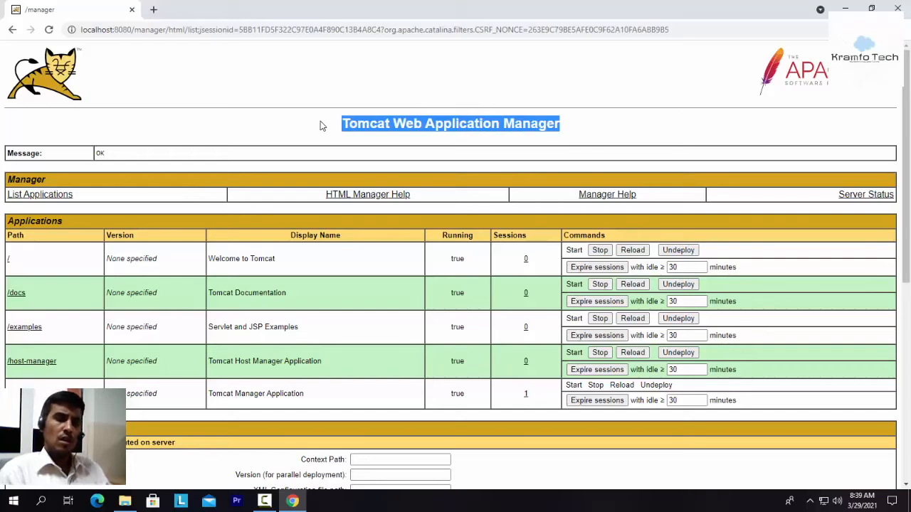
pyautogui.click(284, 135)
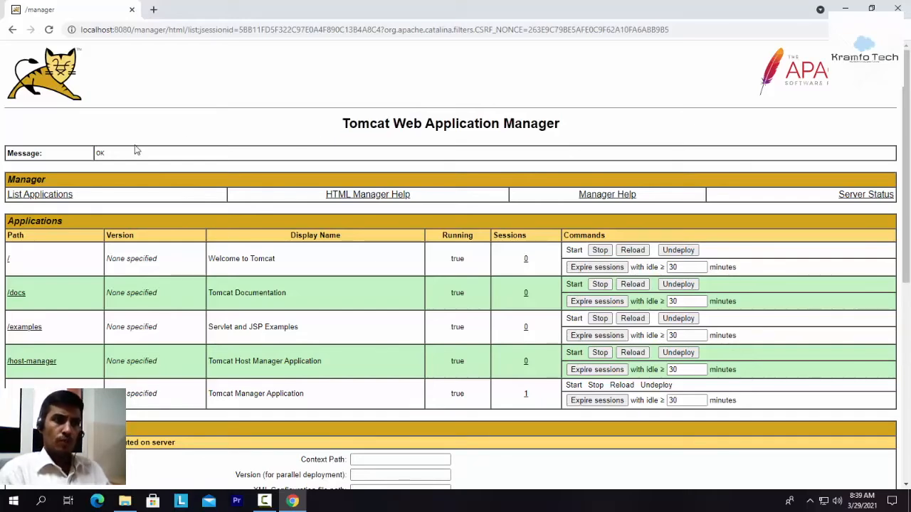
pyautogui.scroll(-5, 605, 130)
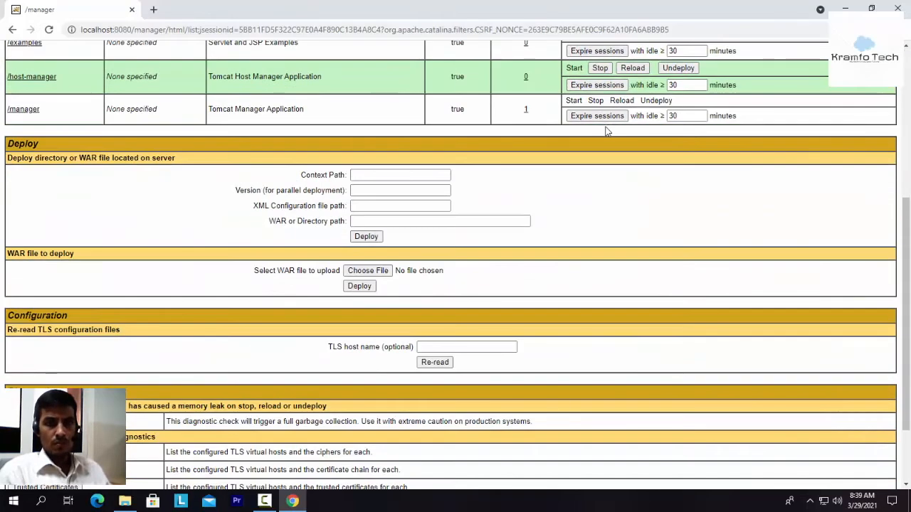
pyautogui.scroll(4, 604, 138)
pyautogui.scroll(2, 604, 136)
pyautogui.scroll(-6, 605, 135)
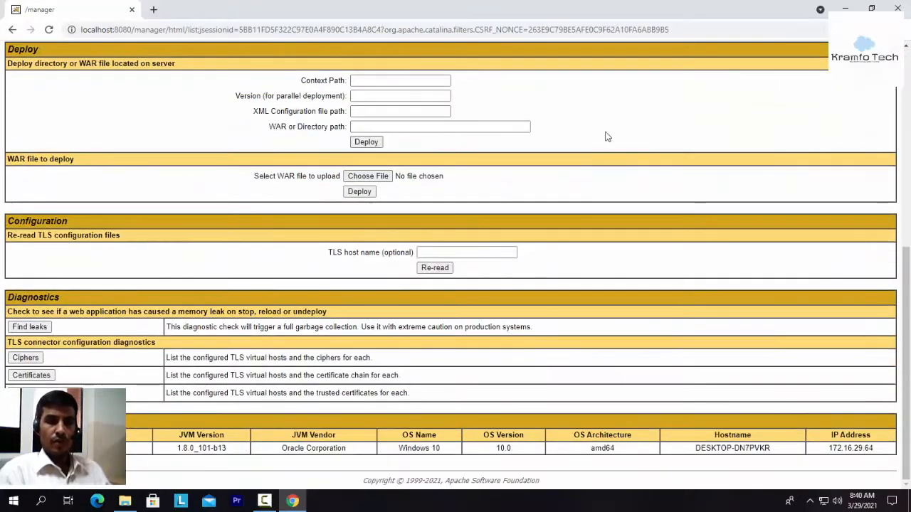
pyautogui.click(905, 5)
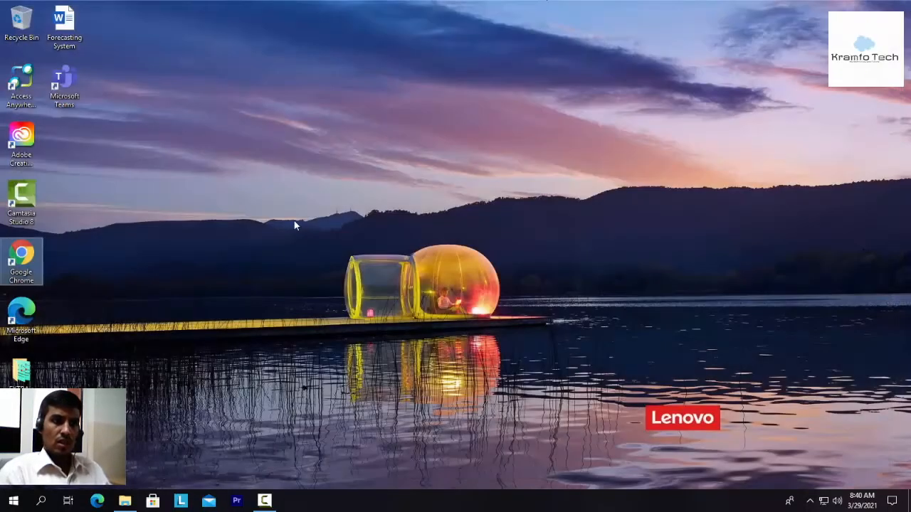
# Step: Return to the ftp335 folder, launch installer 3 for Apache NetBeans IDE 12.3 and proceed with the default packs and runtimes
pyautogui.click(127, 504)
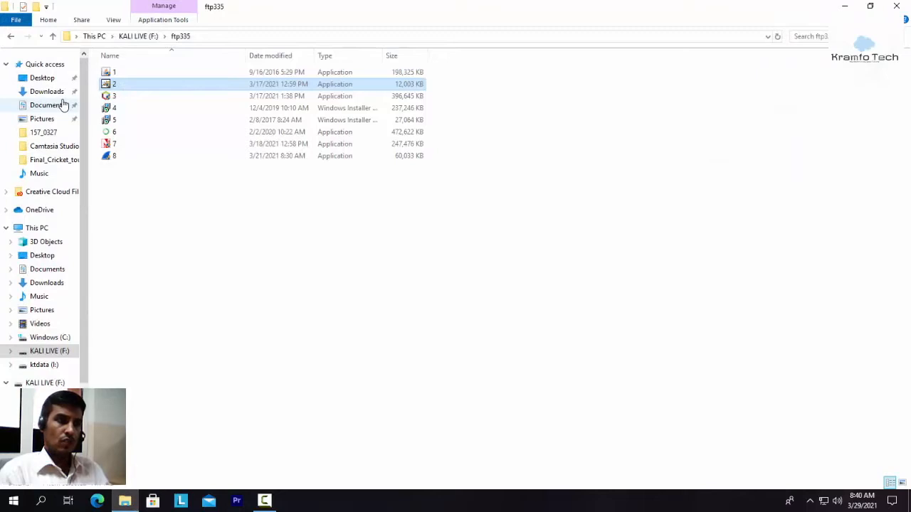
pyautogui.click(126, 98)
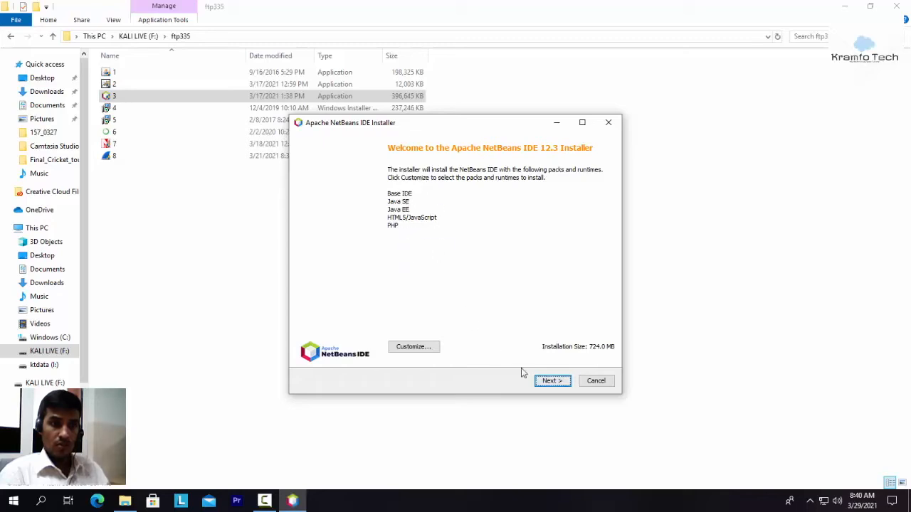
pyautogui.click(559, 381)
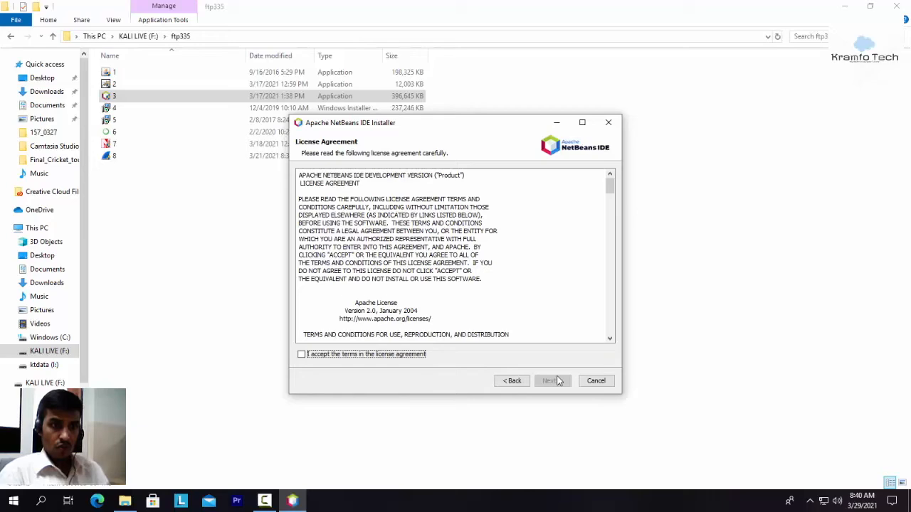
# Step: Accept the NetBeans license terms and keep the installation folder C:\Program Files\NetBeans-12.3 and the JDK path C:\Program Files\Java\jdk1.8.0_101
pyautogui.scroll(-10, 454, 312)
pyautogui.click(302, 354)
pyautogui.scroll(-5, 425, 303)
pyautogui.scroll(-10, 425, 303)
pyautogui.click(553, 382)
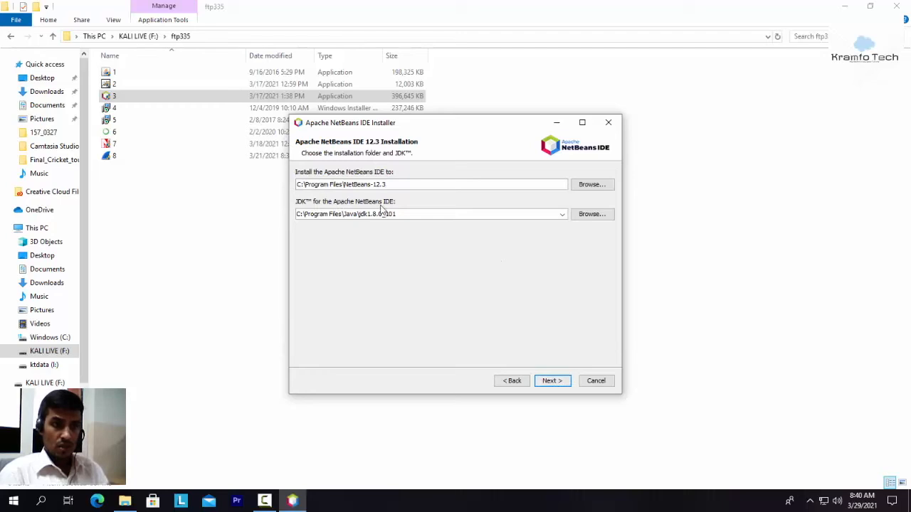
pyautogui.moveTo(413, 214); pyautogui.dragTo(287, 217)
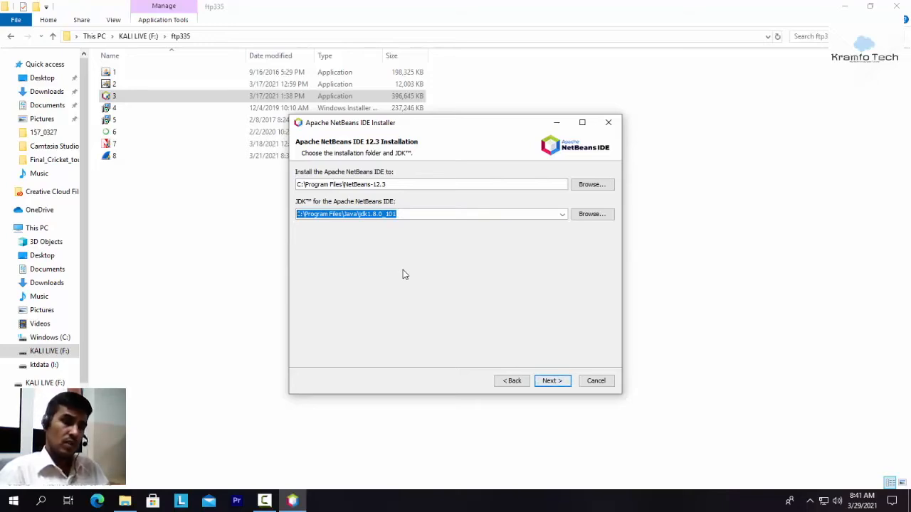
pyautogui.click(552, 381)
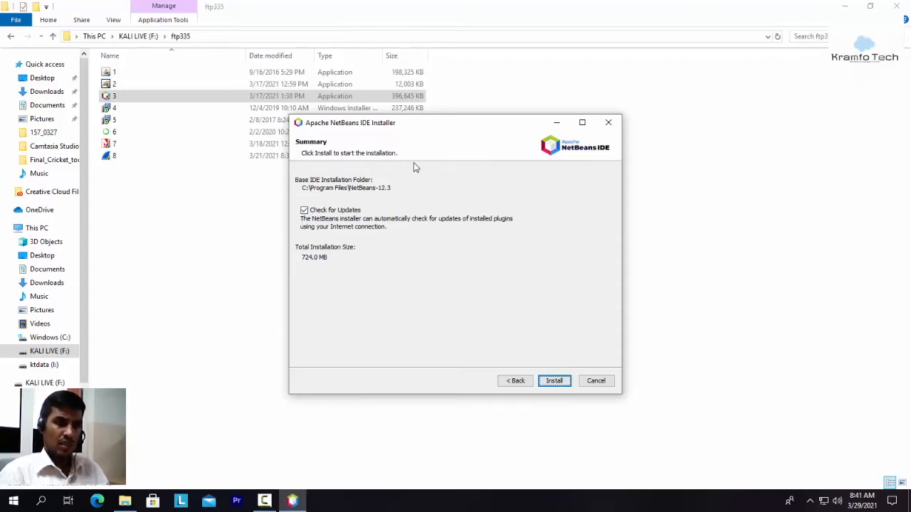
# Step: Install NetBeans with update checking enabled, finish the setup and close the ftp335 folder window
pyautogui.click(555, 383)
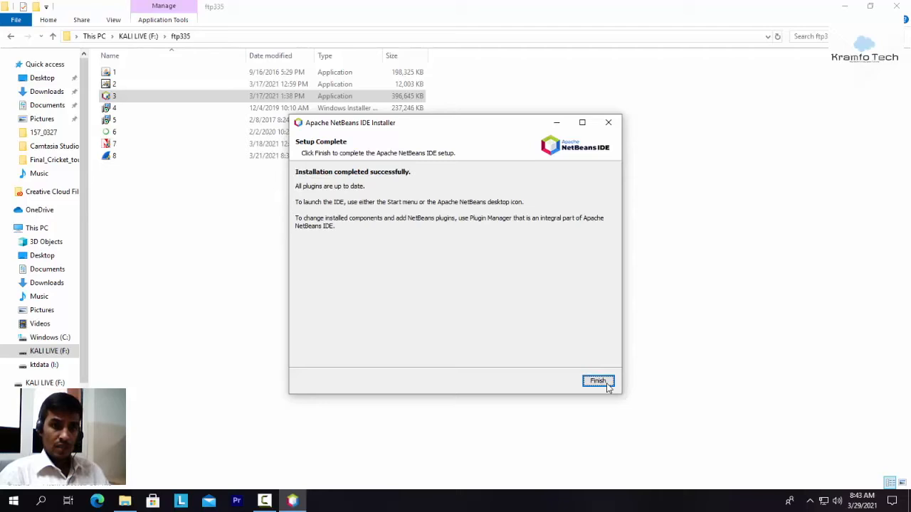
pyautogui.click(597, 382)
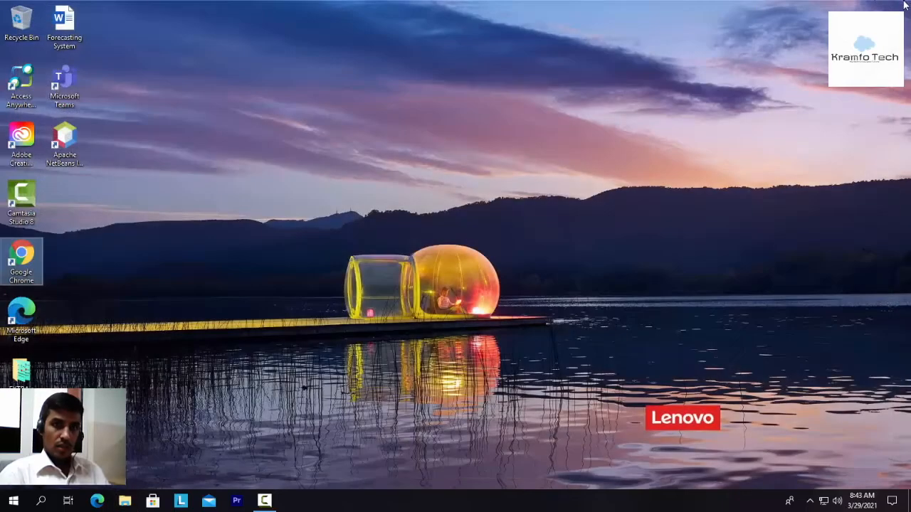
pyautogui.click(896, 6)
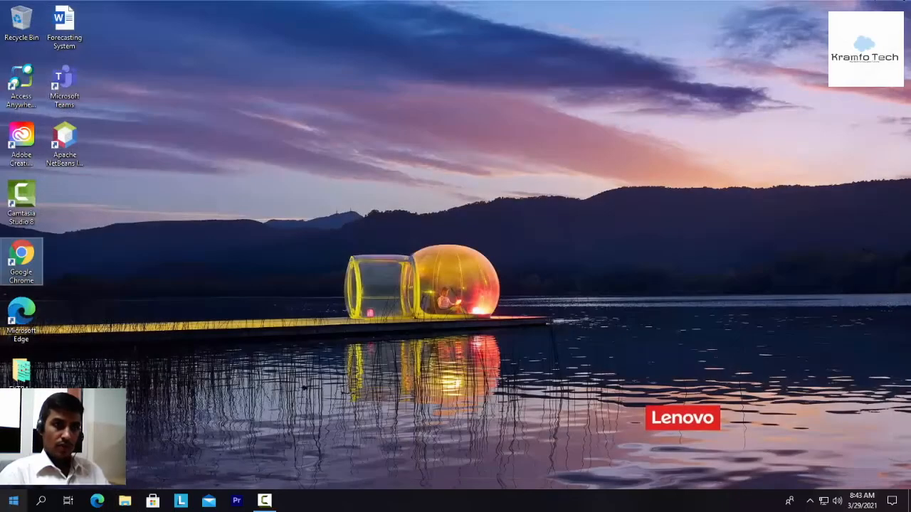
# Step: Launch Apache NetBeans IDE 12.3 from the desktop and maximize its window
pyautogui.click(66, 142)
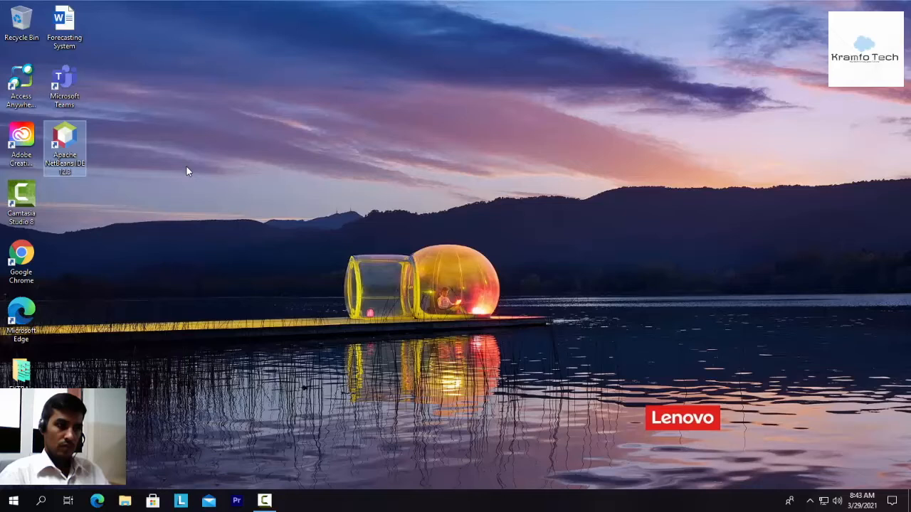
pyautogui.click(310, 175)
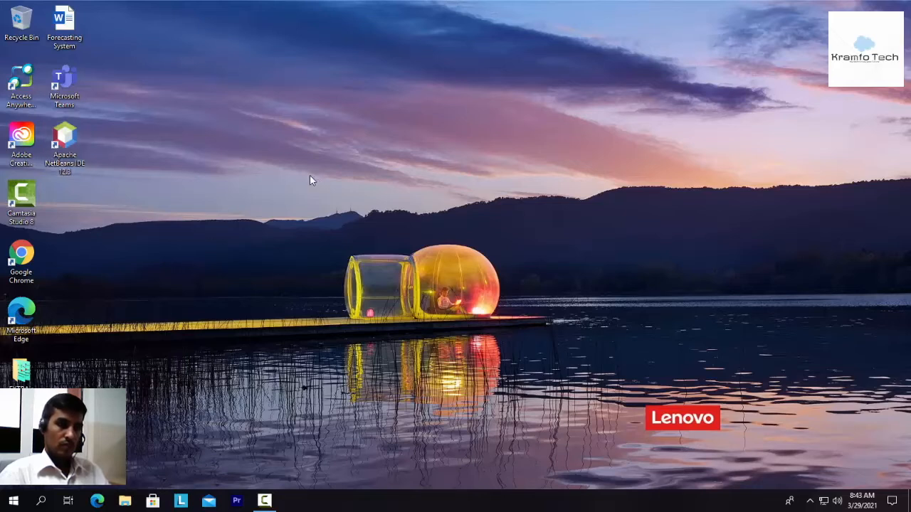
pyautogui.doubleClick(63, 134)
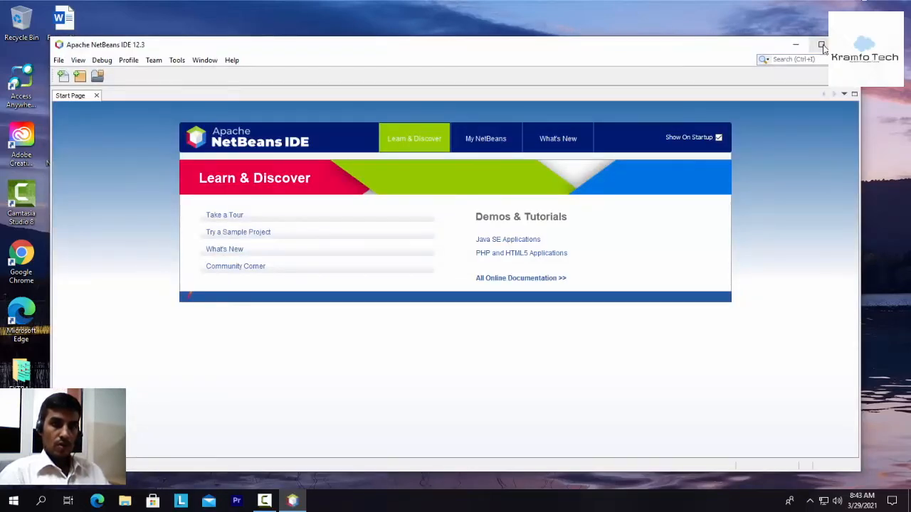
pyautogui.click(821, 45)
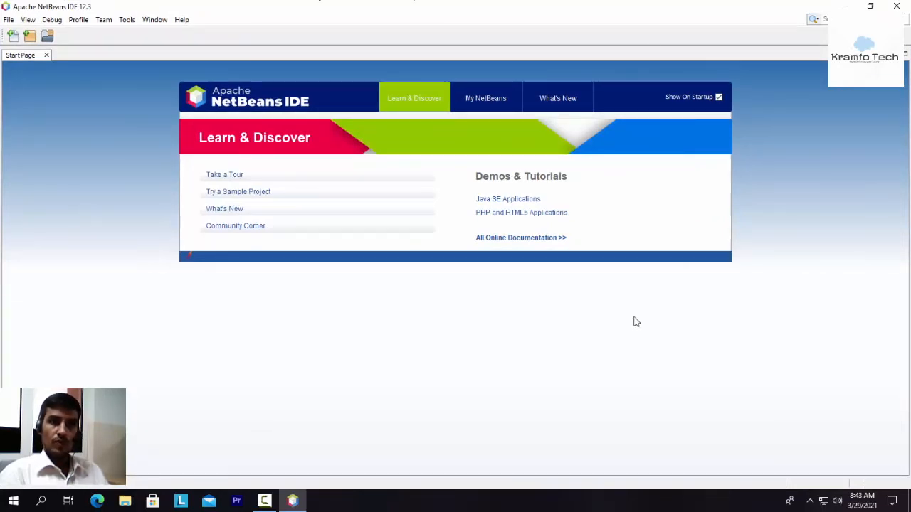
pyautogui.click(9, 20)
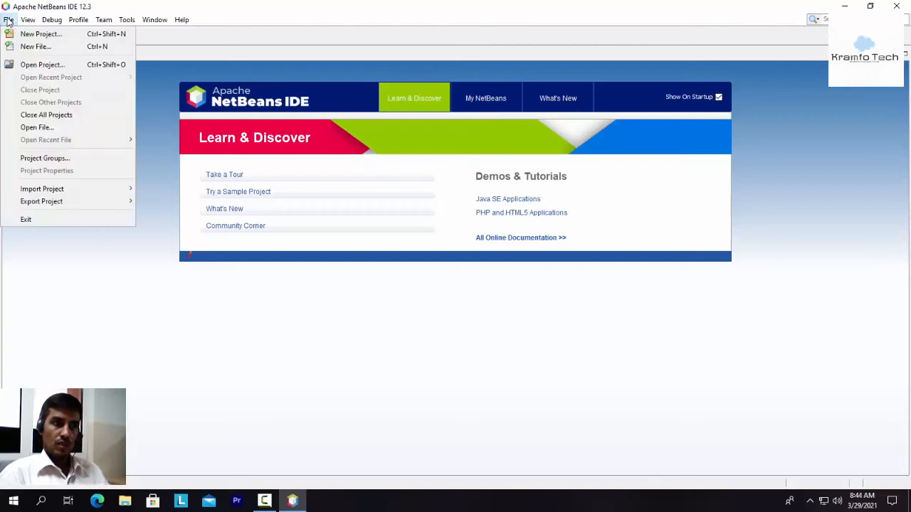
pyautogui.click(8, 21)
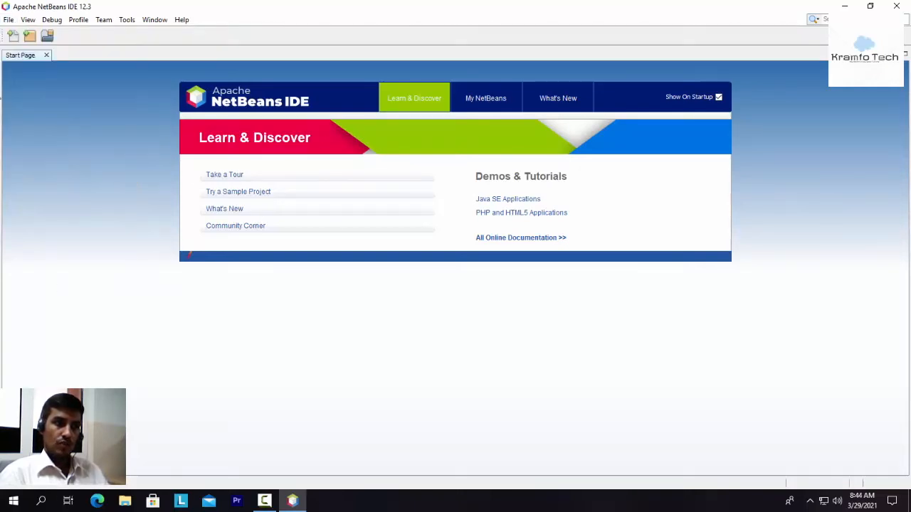
pyautogui.click(6, 22)
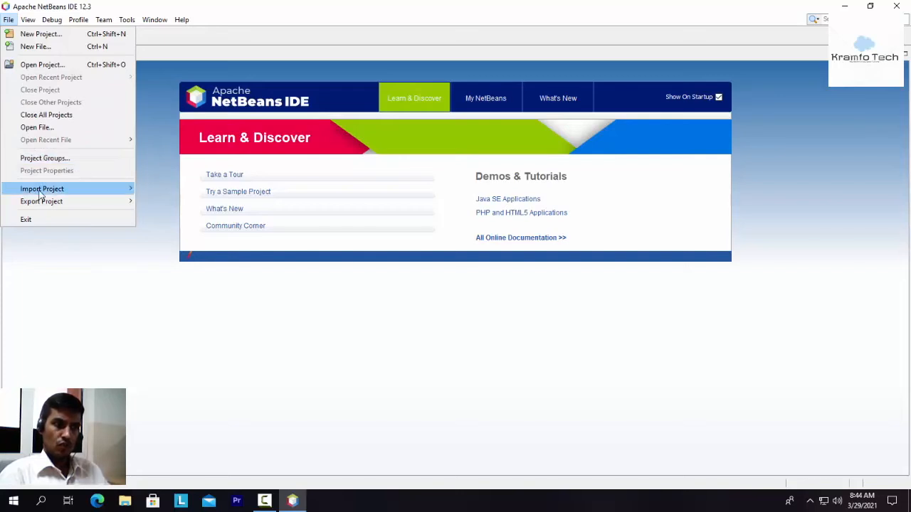
pyautogui.moveTo(79, 195)
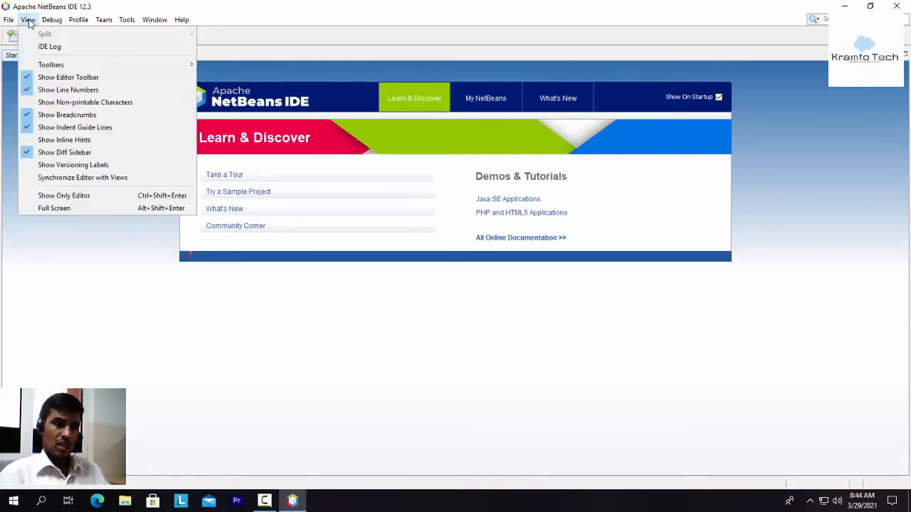
pyautogui.moveTo(41, 22)
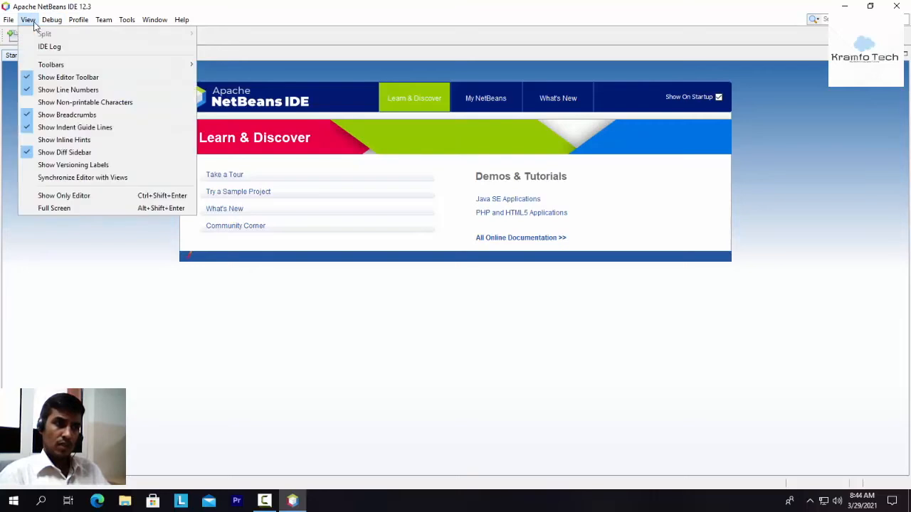
pyautogui.moveTo(77, 22)
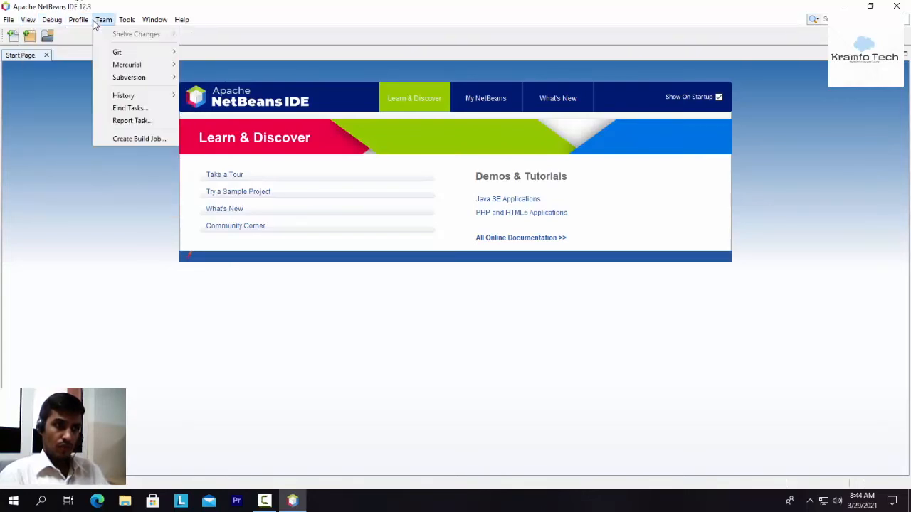
pyautogui.moveTo(122, 52)
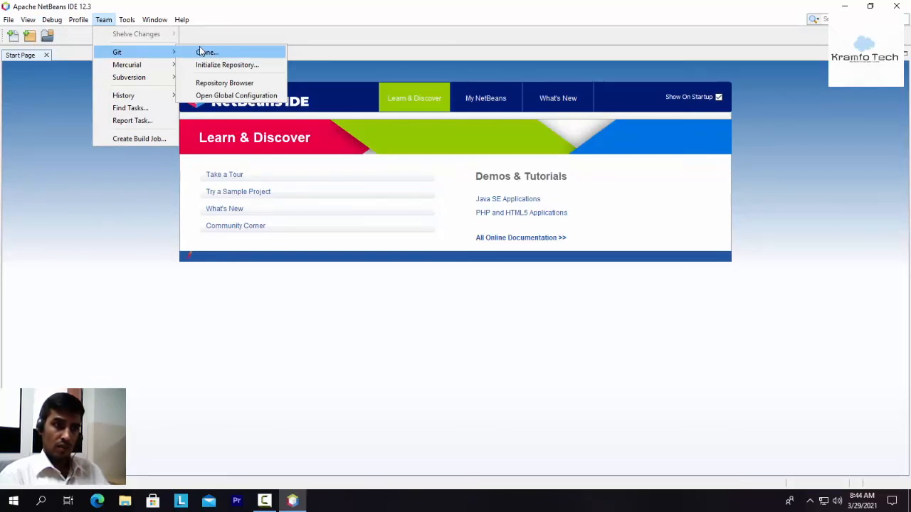
pyautogui.moveTo(157, 69)
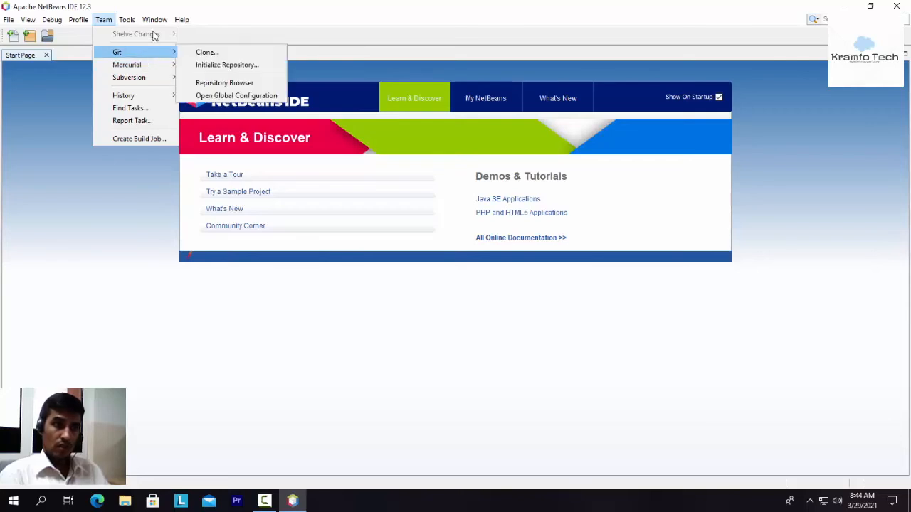
pyautogui.moveTo(174, 22)
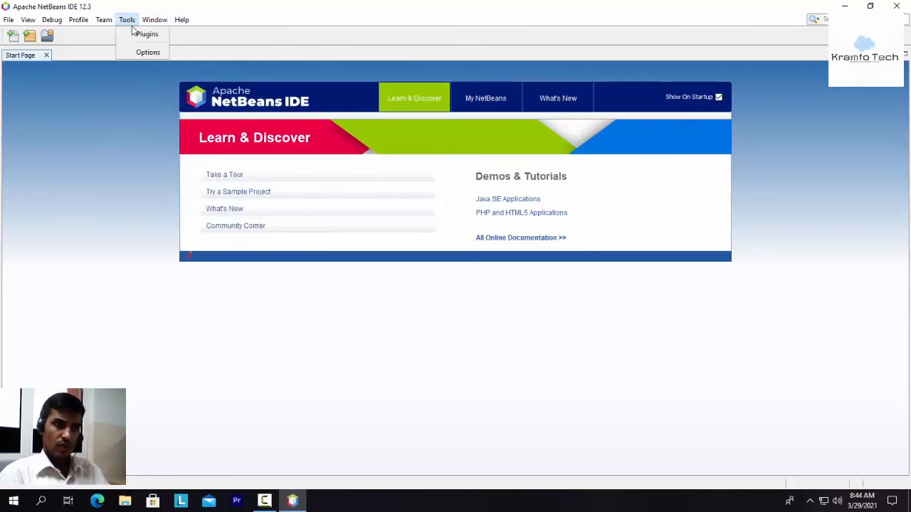
pyautogui.moveTo(181, 21)
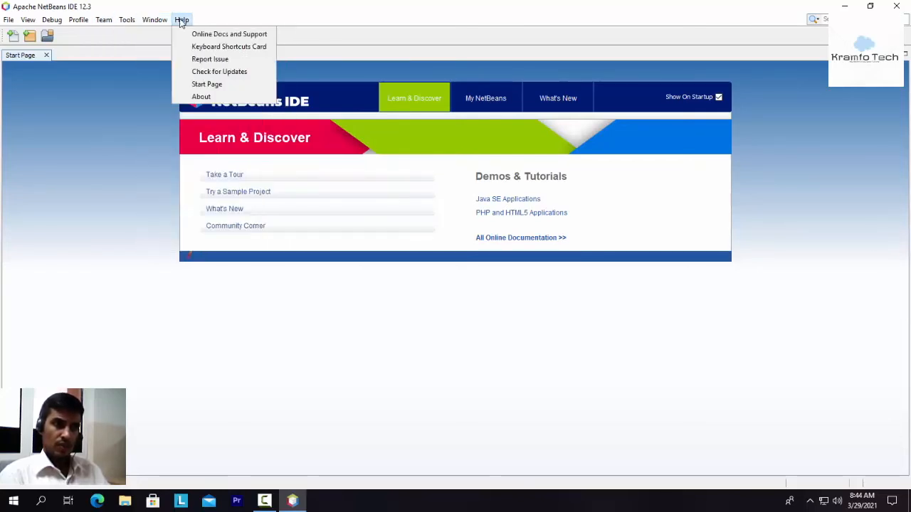
pyautogui.moveTo(9, 21)
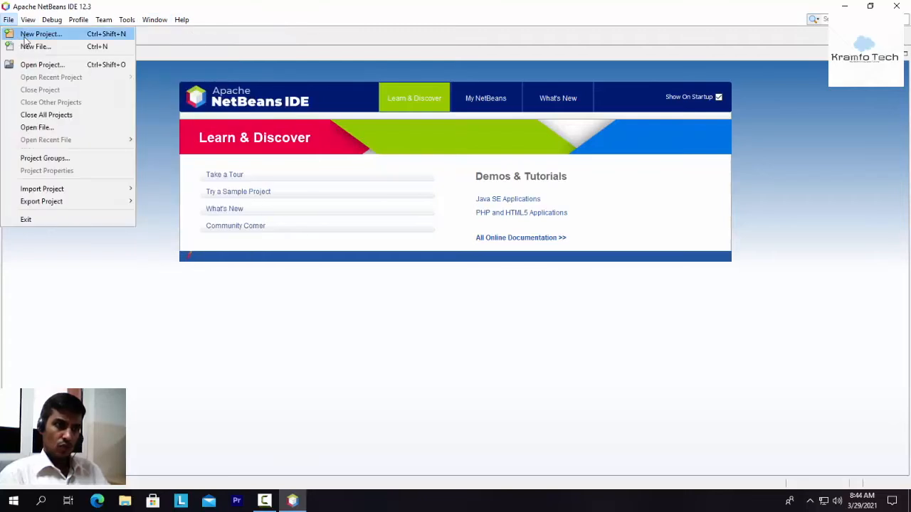
pyautogui.click(28, 35)
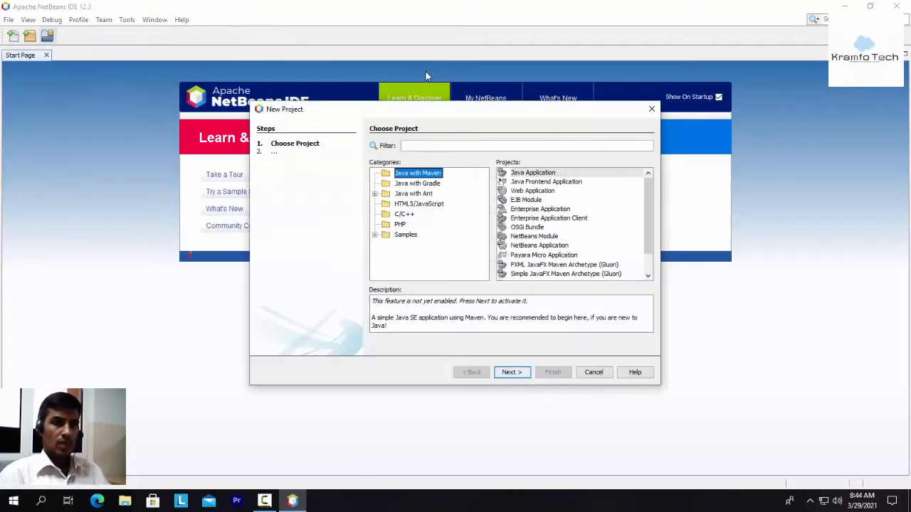
pyautogui.click(375, 194)
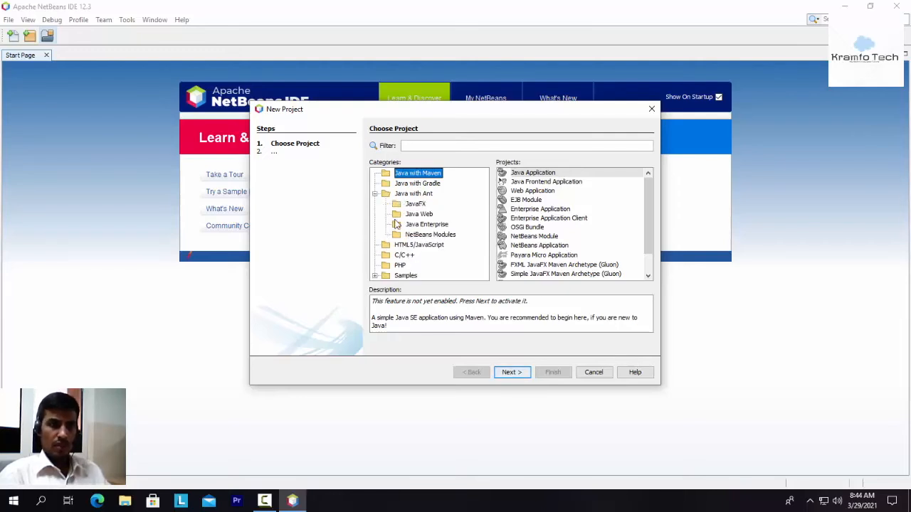
pyautogui.click(375, 195)
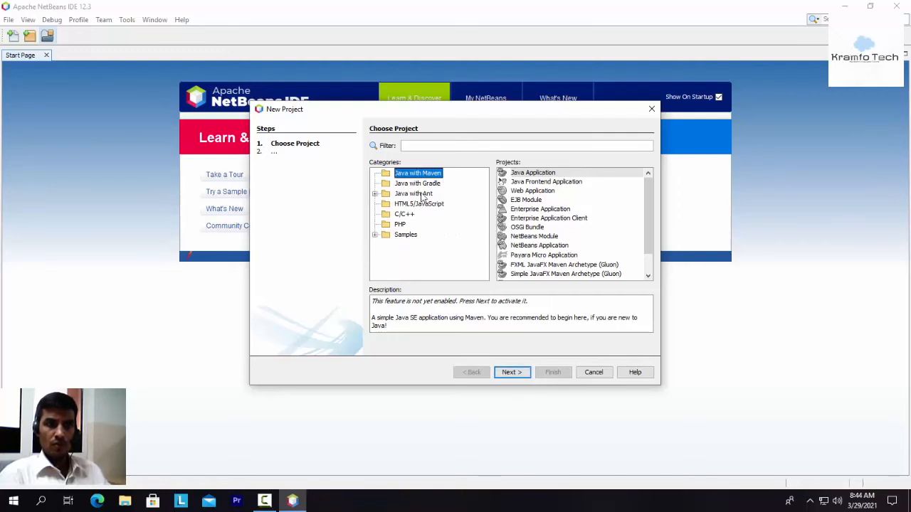
pyautogui.click(375, 194)
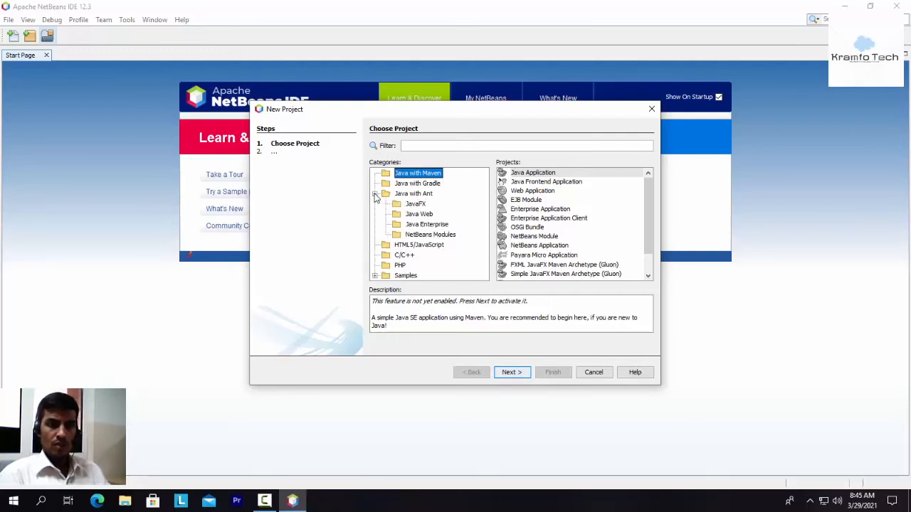
pyautogui.click(375, 194)
pyautogui.click(597, 372)
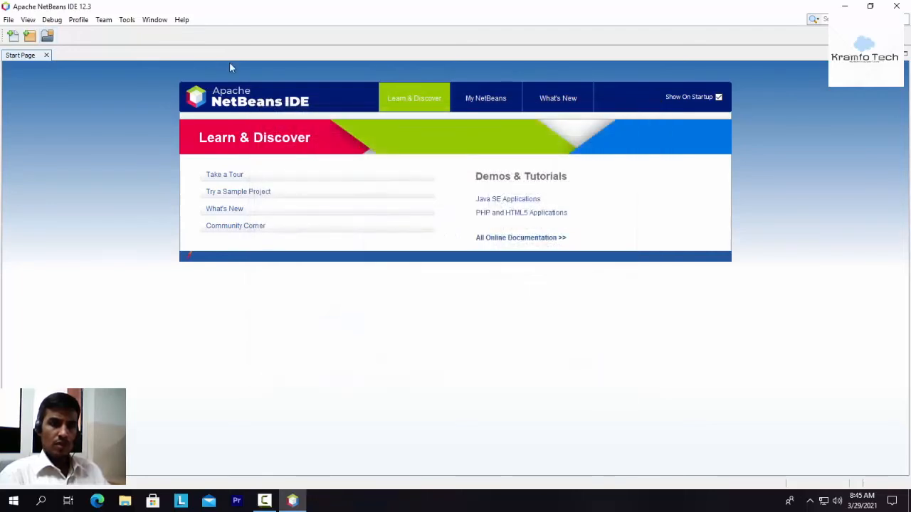
# Step: Start a new project of type Web Application from the Java Web category under Java with Ant
pyautogui.click(10, 22)
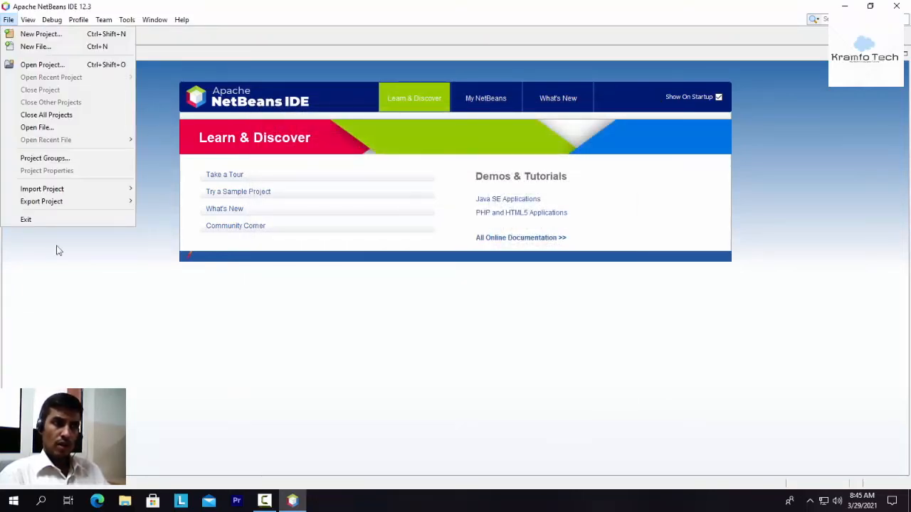
pyautogui.click(35, 34)
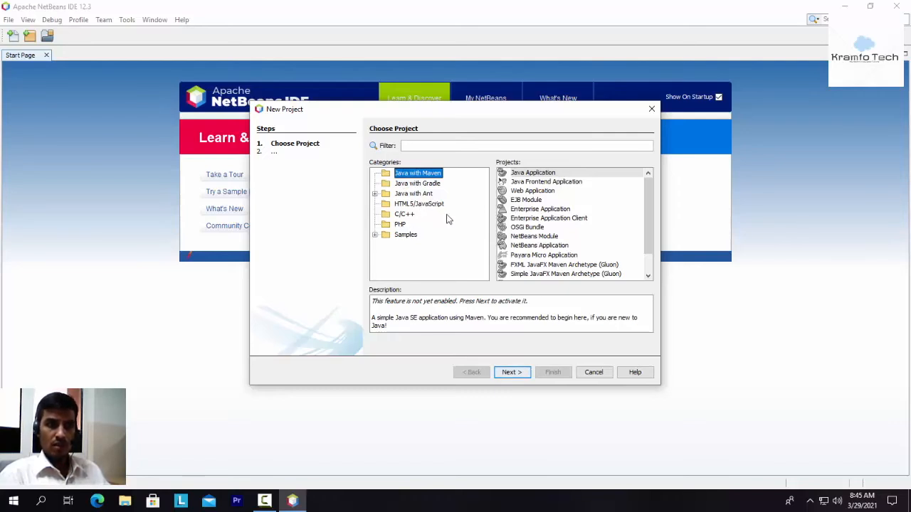
pyautogui.click(374, 194)
pyautogui.click(375, 194)
pyautogui.click(375, 195)
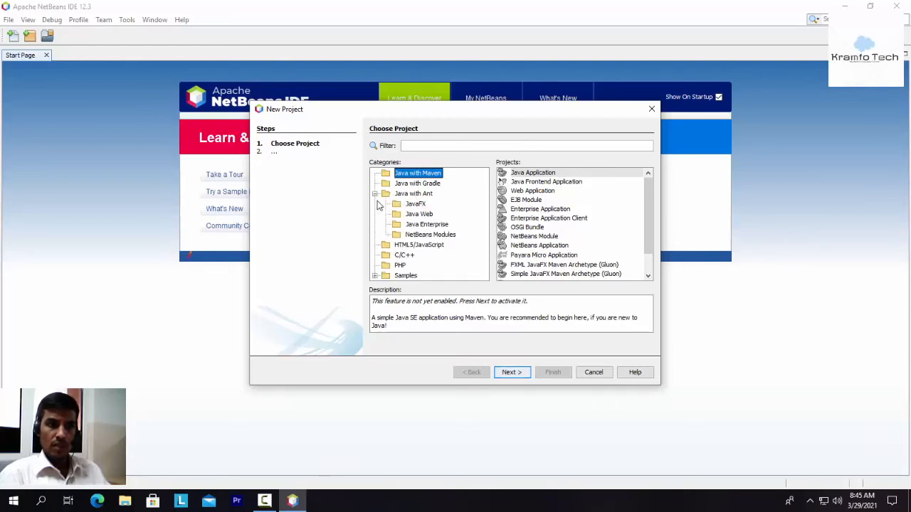
pyautogui.click(418, 214)
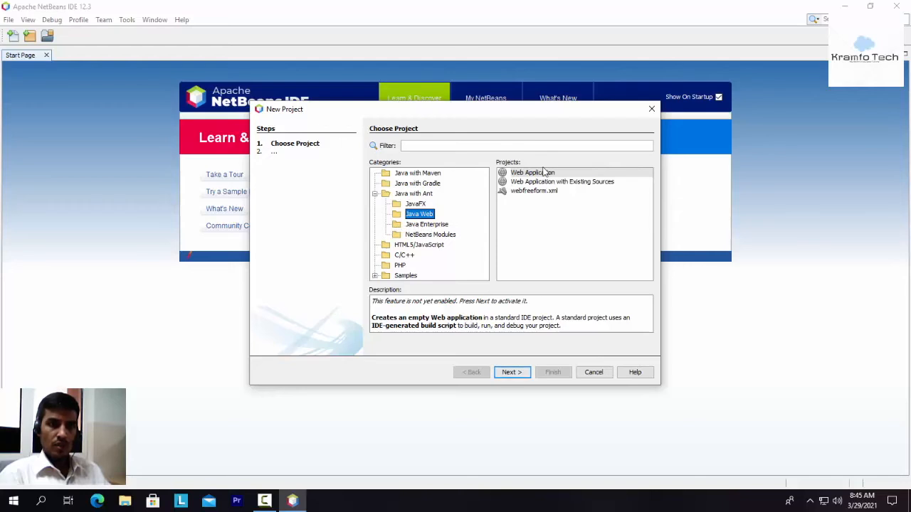
pyautogui.click(544, 174)
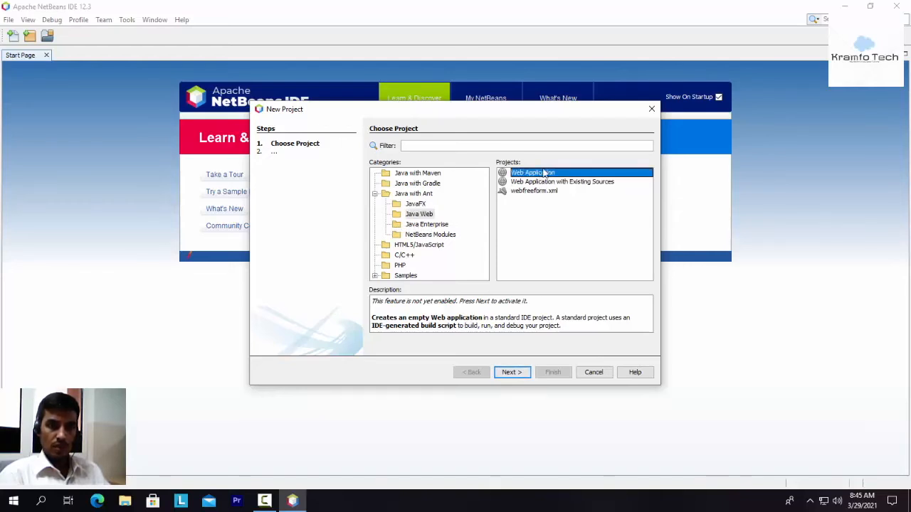
pyautogui.click(512, 372)
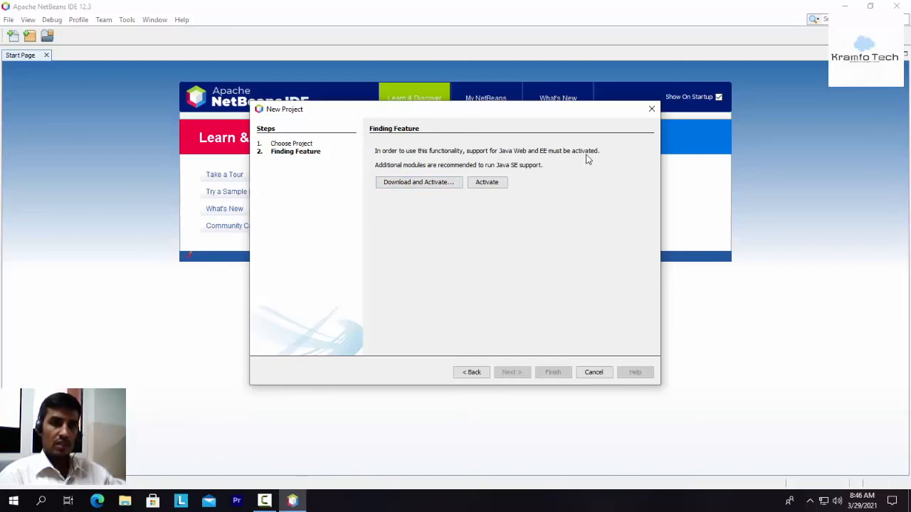
# Step: Download and activate Java Web and EE support, accepting the license and installing the nb-javac Java editing support library plugin
pyautogui.click(435, 184)
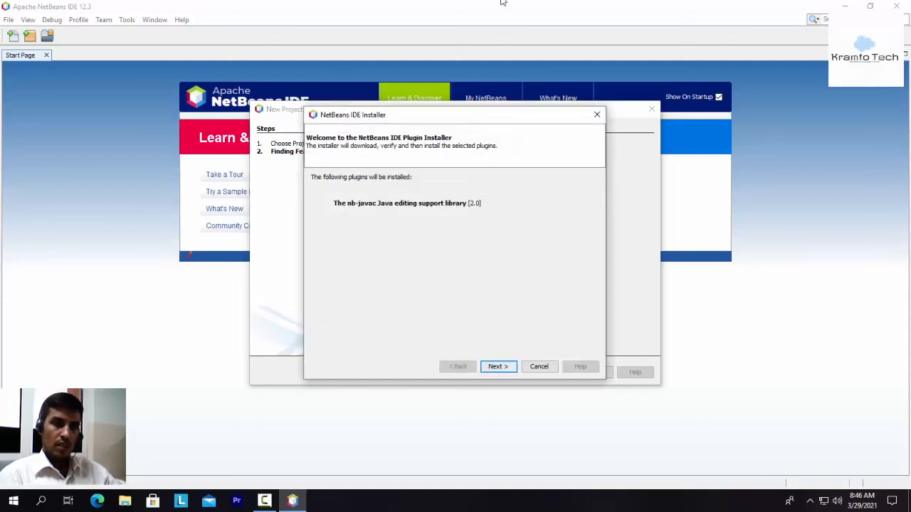
pyautogui.click(498, 367)
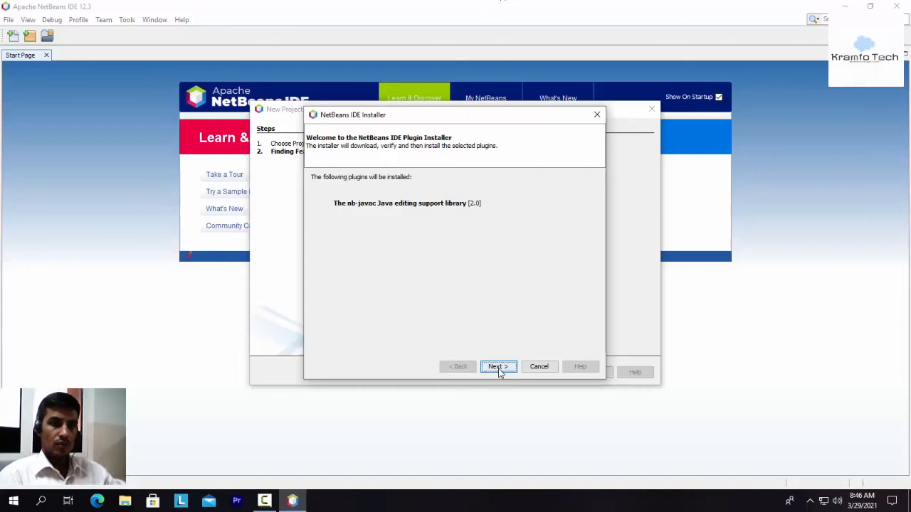
pyautogui.click(316, 341)
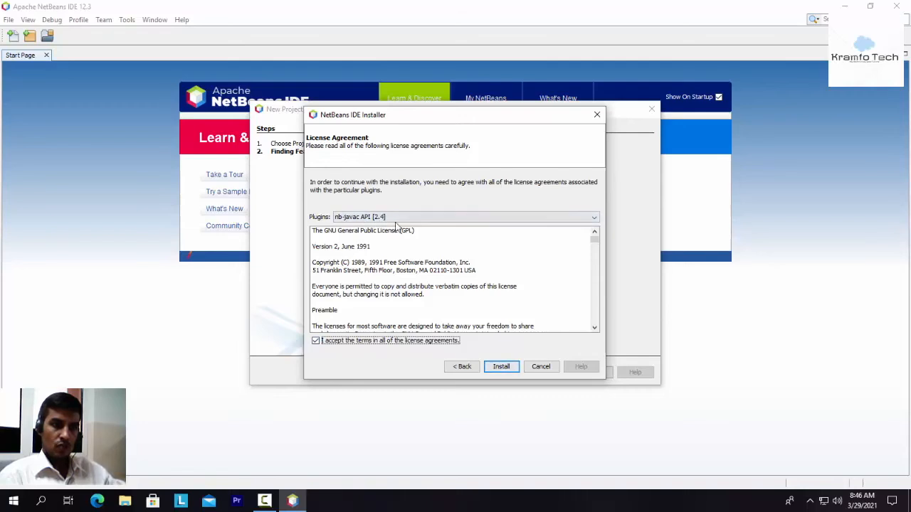
pyautogui.scroll(-5, 427, 306)
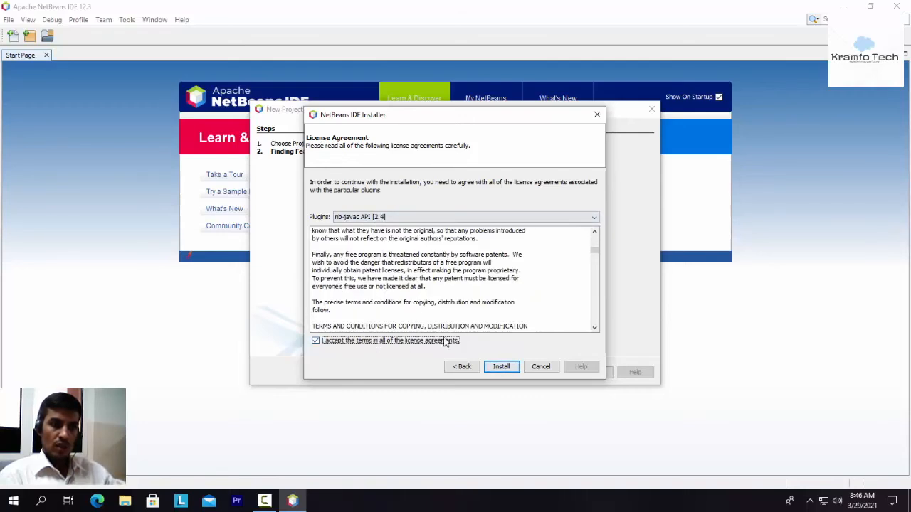
pyautogui.click(501, 367)
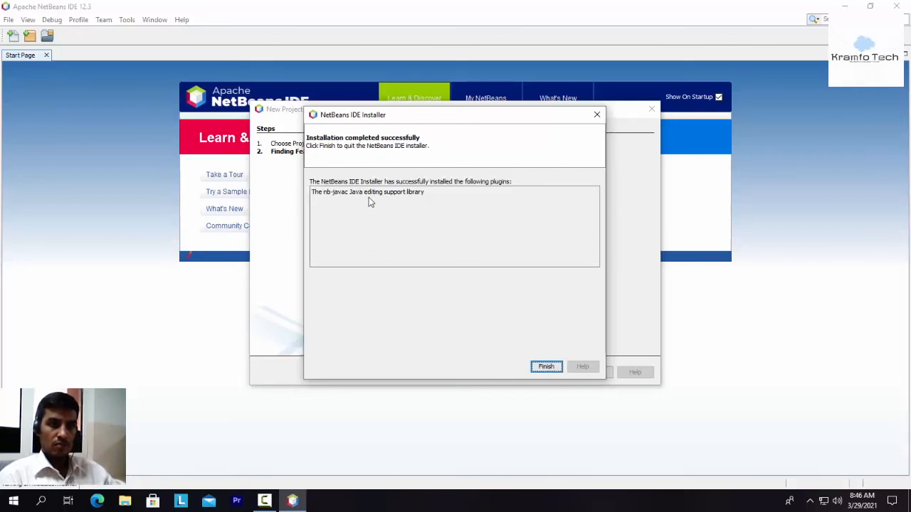
pyautogui.click(546, 366)
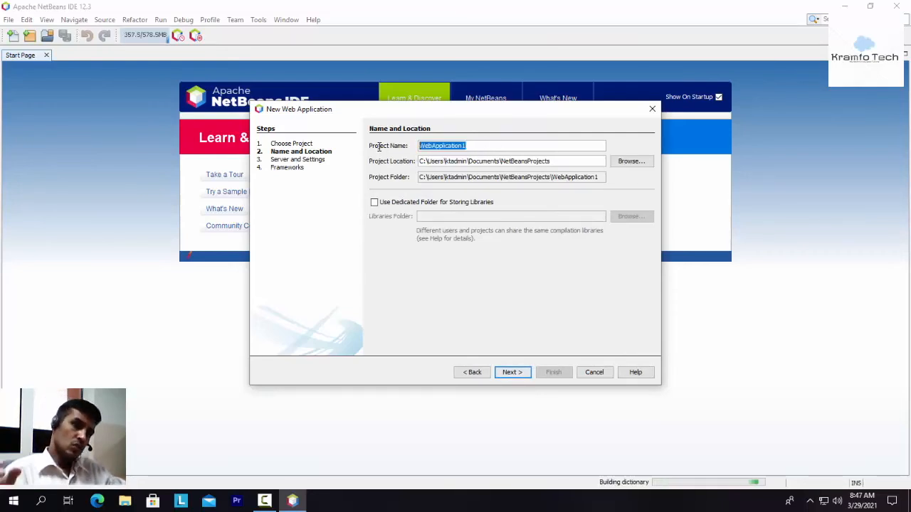
# Step: Name the project FirstWeb, keep the default NetBeansProjects location and continue to the server settings
pyautogui.write('FirstWeb')
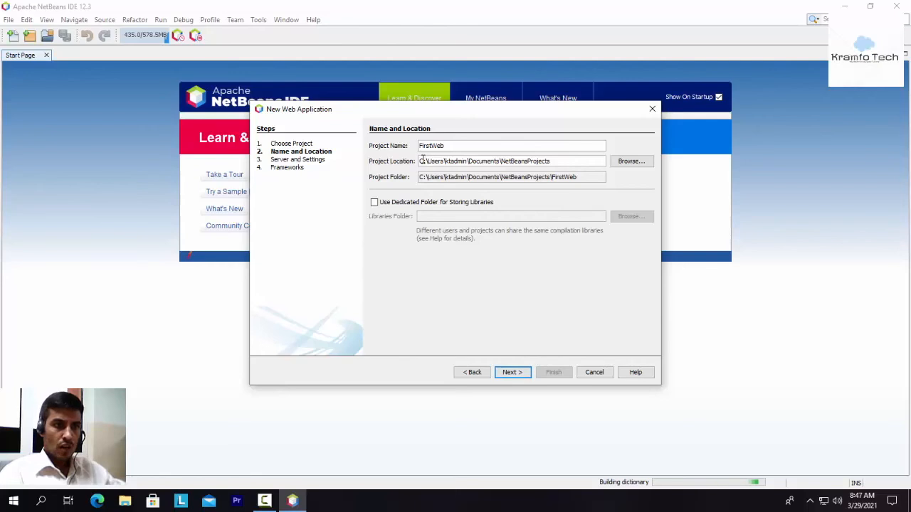
pyautogui.moveTo(420, 161); pyautogui.dragTo(554, 160)
pyautogui.click(553, 160)
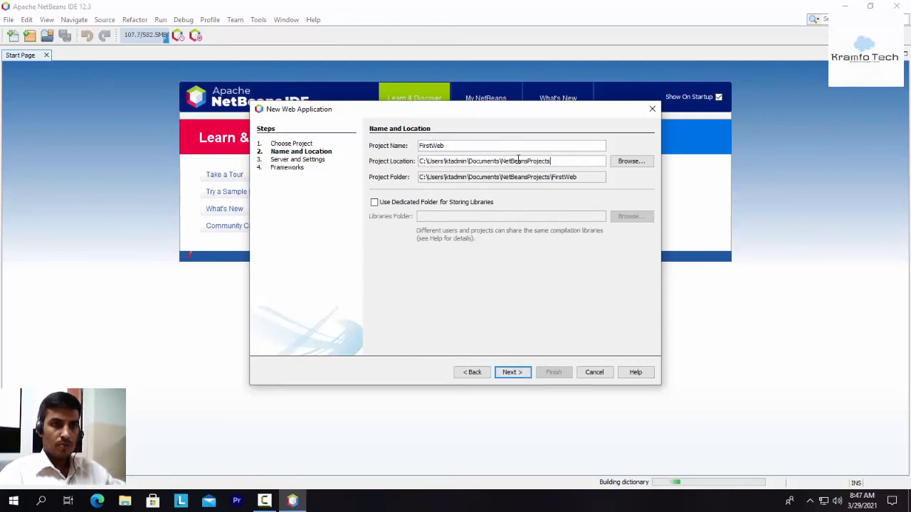
pyautogui.moveTo(559, 161); pyautogui.dragTo(502, 162)
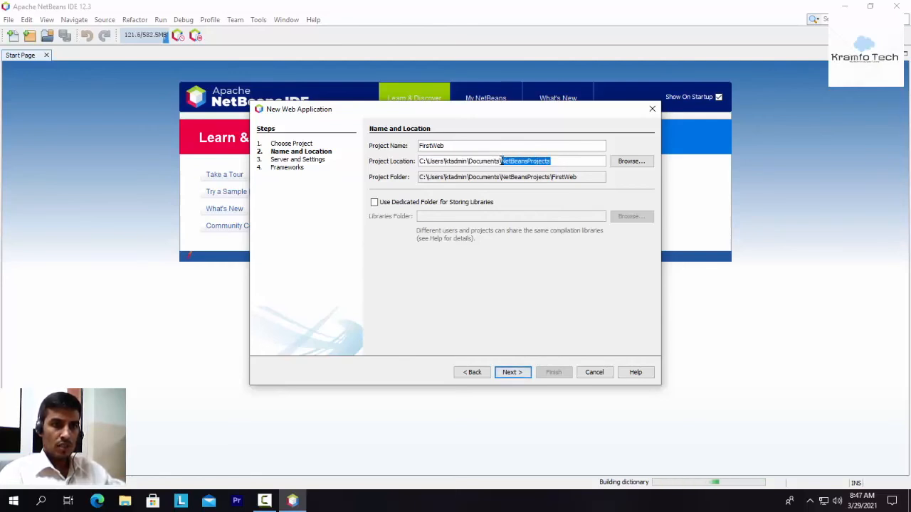
pyautogui.click(562, 161)
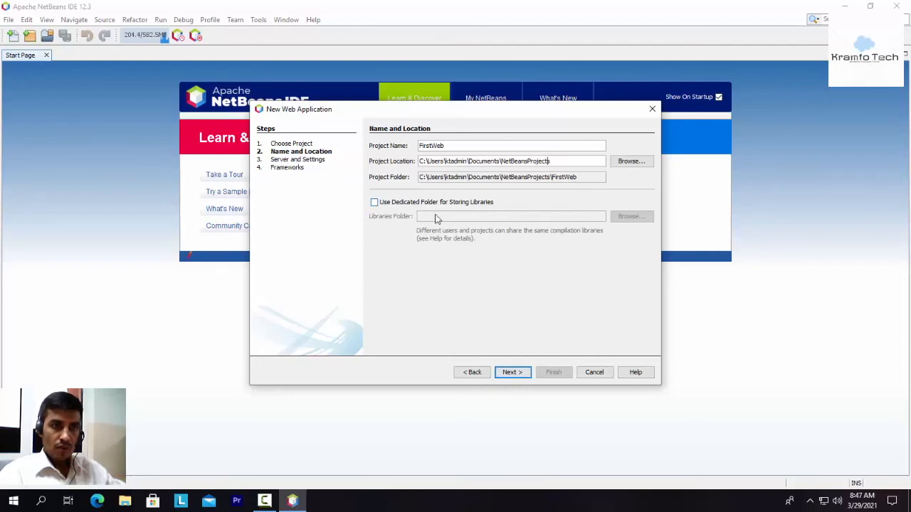
pyautogui.click(510, 372)
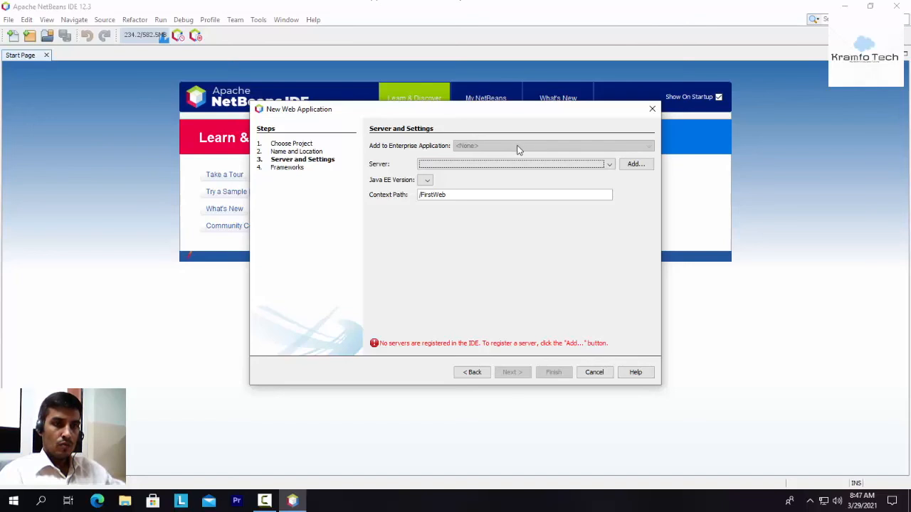
# Step: Check the server list for servers already registered in the IDE
pyautogui.click(485, 165)
pyautogui.click(490, 166)
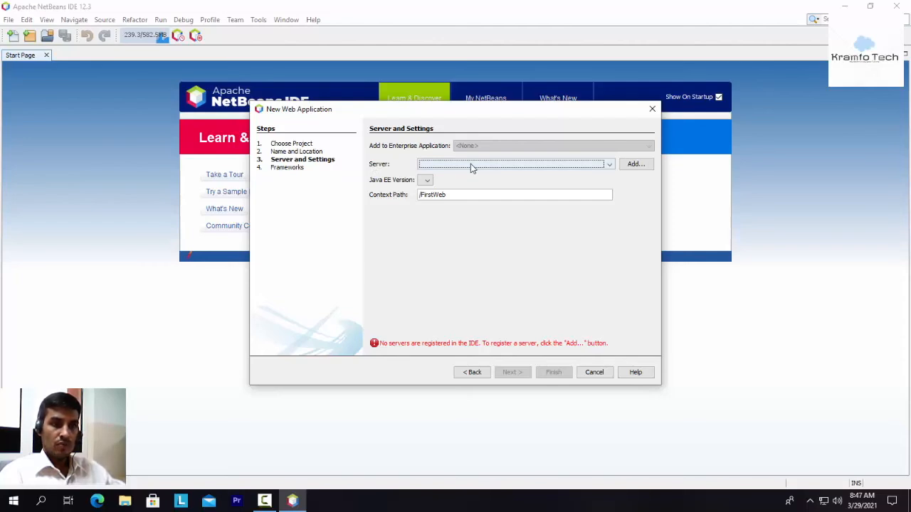
pyautogui.click(470, 164)
pyautogui.click(473, 165)
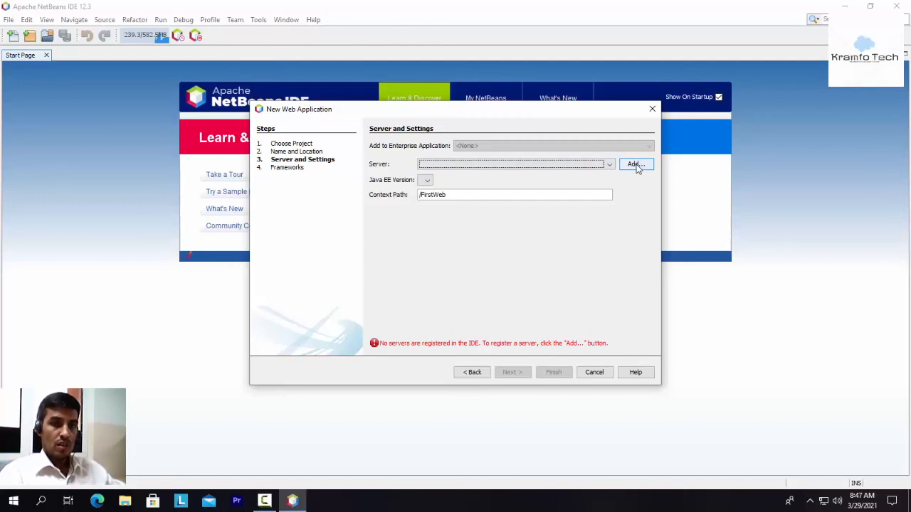
pyautogui.click(541, 168)
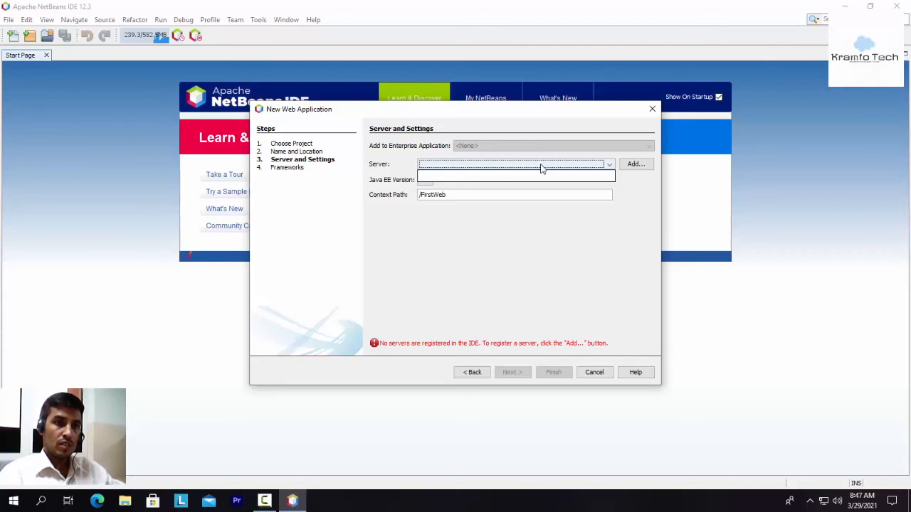
pyautogui.click(635, 164)
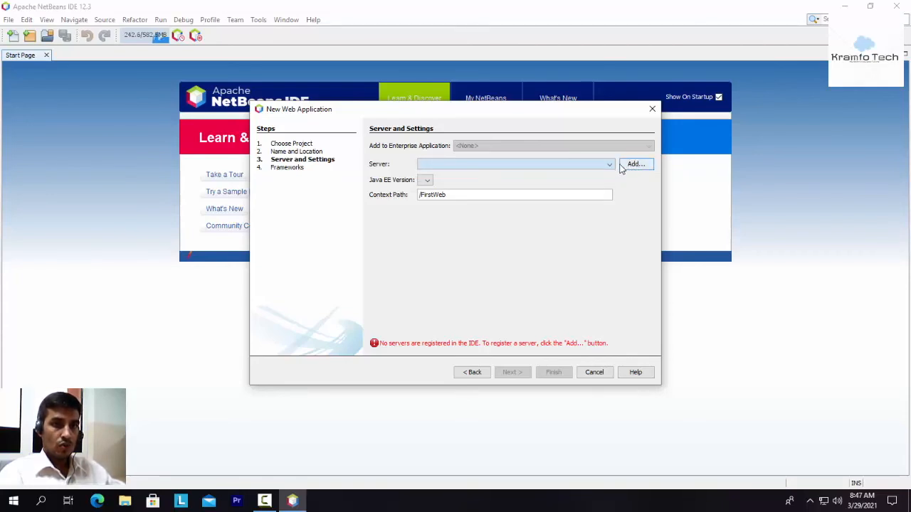
pyautogui.click(610, 166)
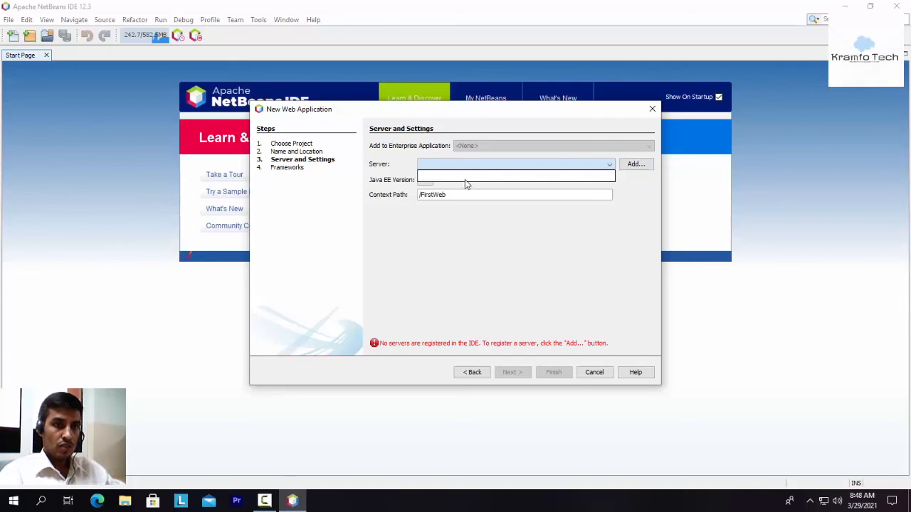
pyautogui.click(632, 173)
# Step: Start adding a server instance of type Apache Tomcat or TomEE and continue to its installation details
pyautogui.click(634, 165)
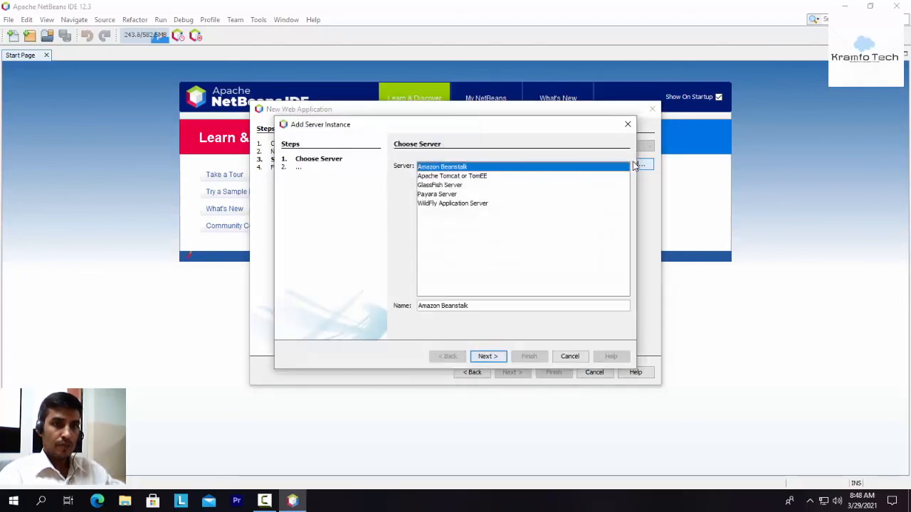
pyautogui.click(462, 176)
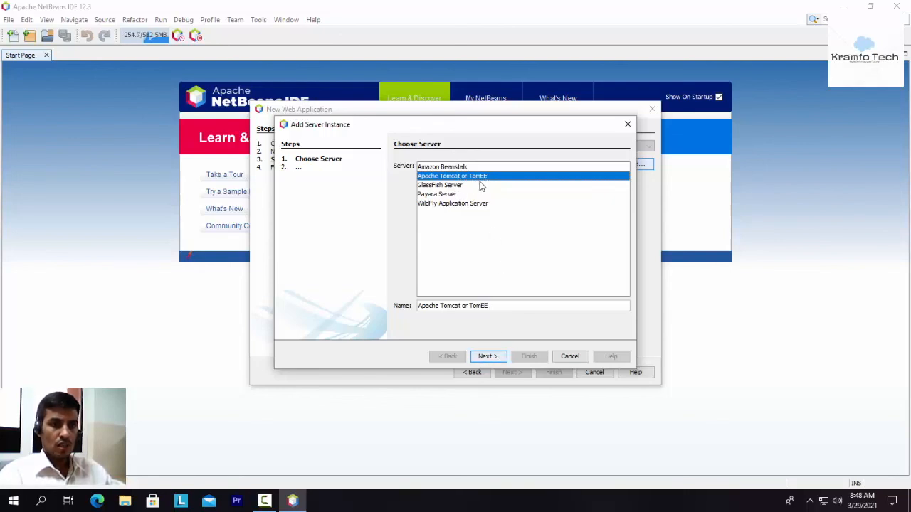
pyautogui.click(497, 357)
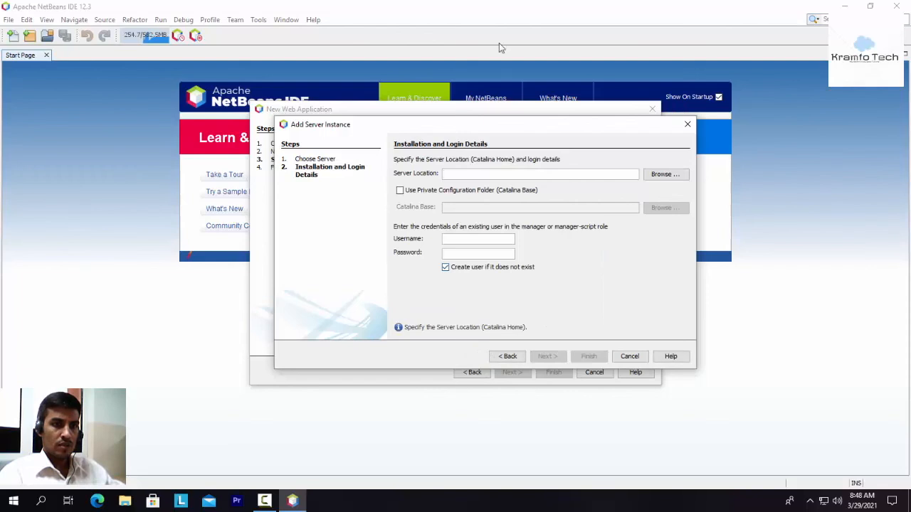
# Step: Set the server location to C:\Program Files\Apache Software Foundation\Tomcat 9.0
pyautogui.click(662, 177)
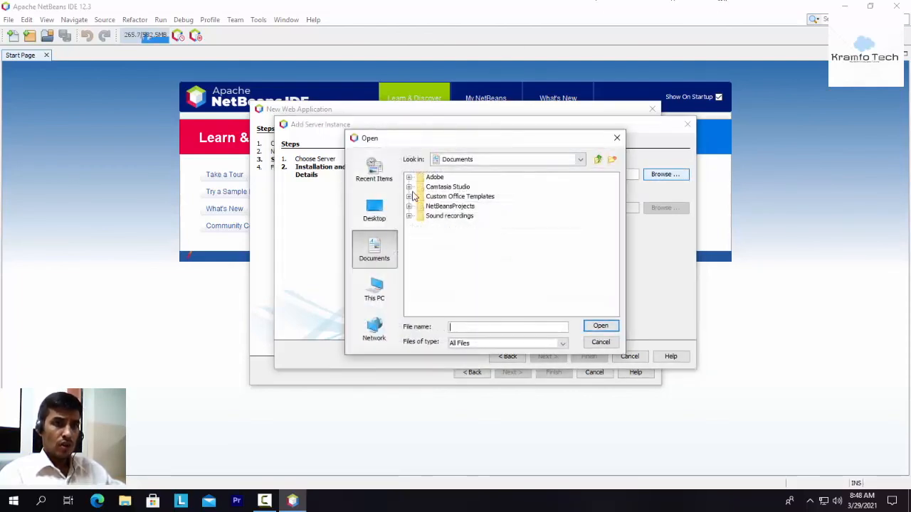
pyautogui.click(378, 298)
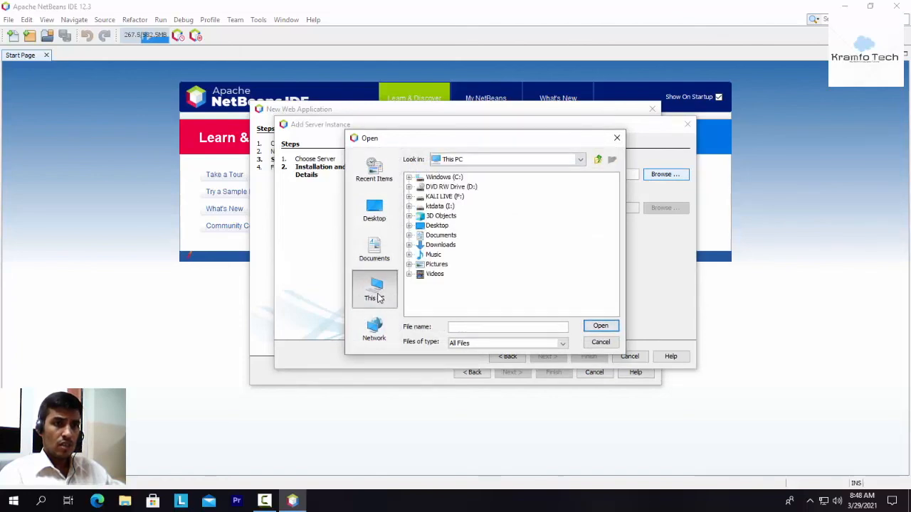
pyautogui.click(458, 178)
pyautogui.doubleClick(459, 182)
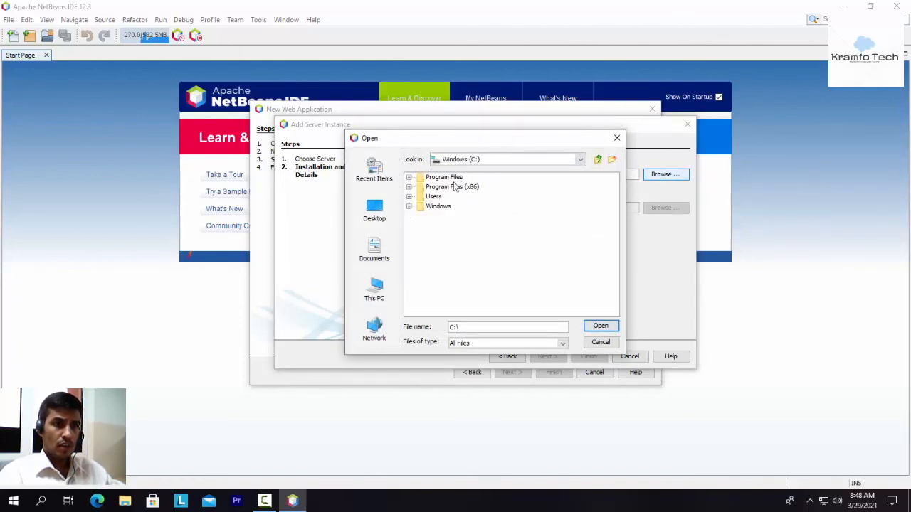
pyautogui.click(411, 179)
pyautogui.click(444, 197)
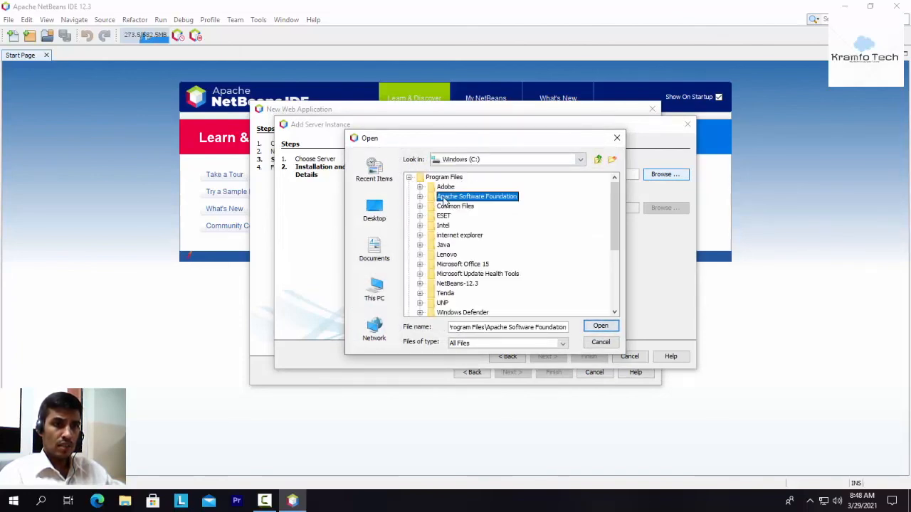
pyautogui.click(420, 197)
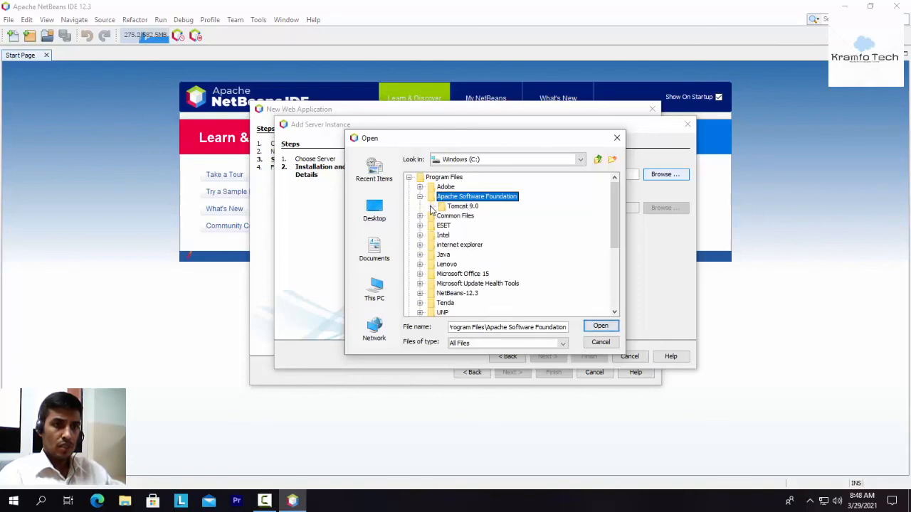
pyautogui.click(458, 208)
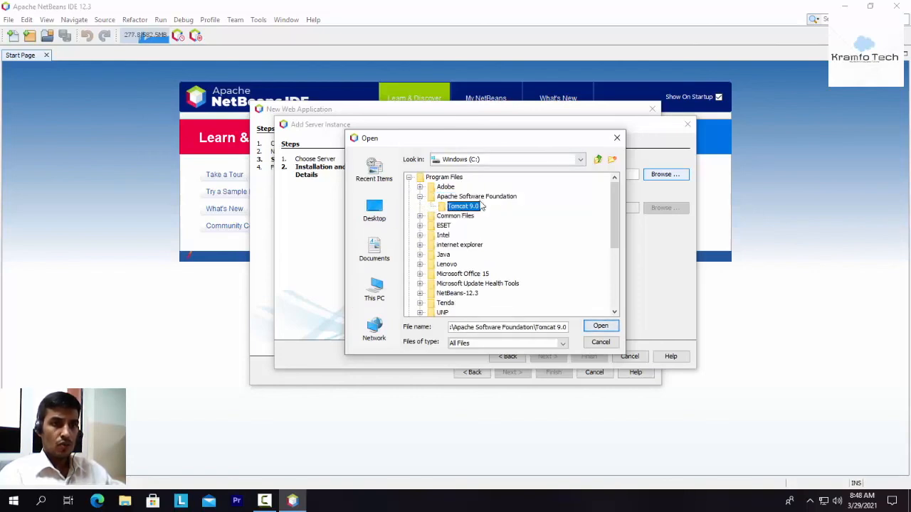
pyautogui.click(600, 326)
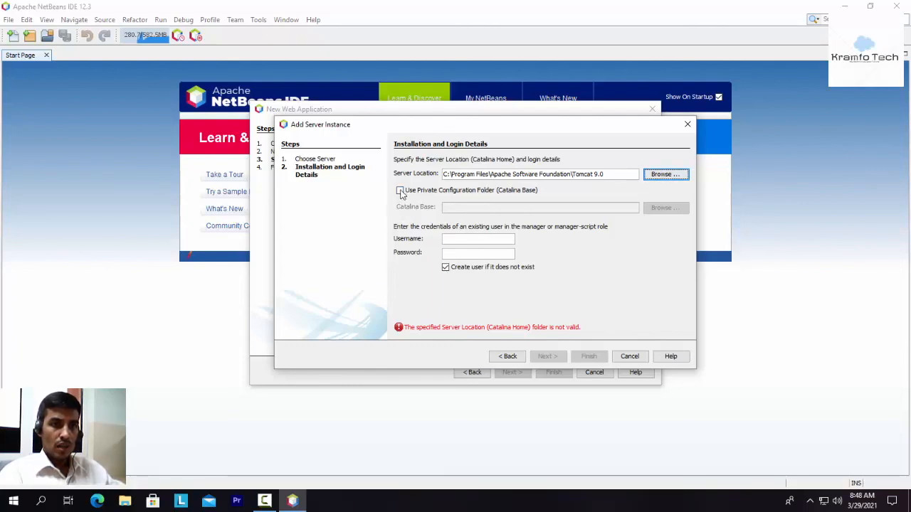
# Step: Leave the private configuration folder option off and enter the username admin and the manager password for the server
pyautogui.click(400, 191)
pyautogui.click(400, 191)
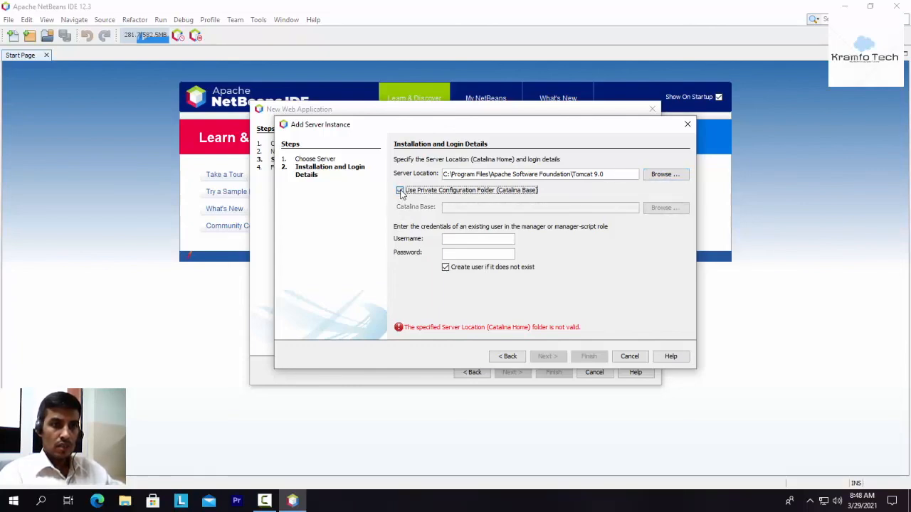
pyautogui.click(481, 238)
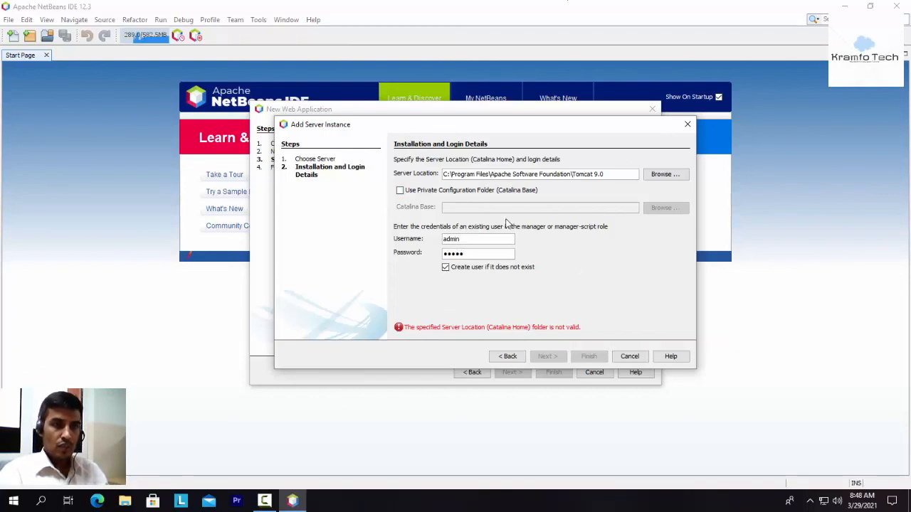
pyautogui.moveTo(405, 328); pyautogui.dragTo(520, 331)
# Step: In File Explorer, open Tomcat 9.0 under Program Files\Apache Software Foundation, grant permanent access to the folder, and close the window
pyautogui.click(125, 501)
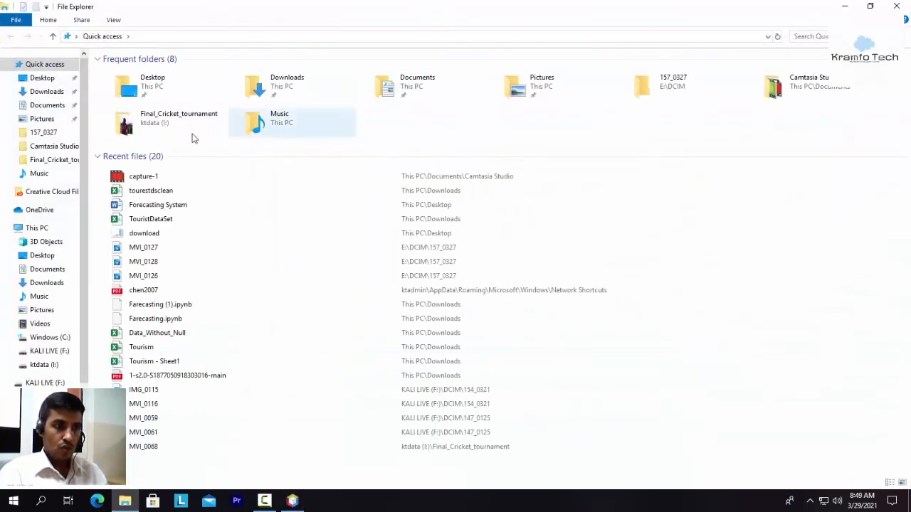
pyautogui.click(57, 339)
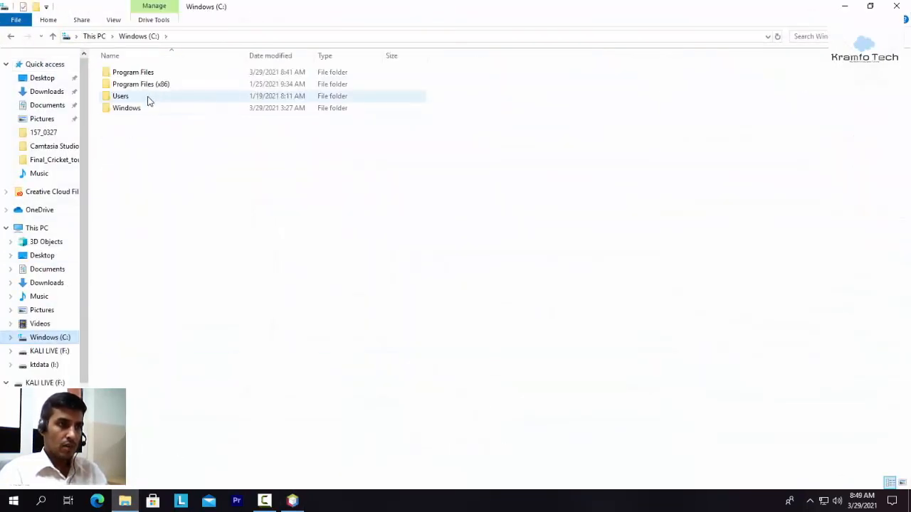
pyautogui.doubleClick(147, 73)
pyautogui.doubleClick(164, 84)
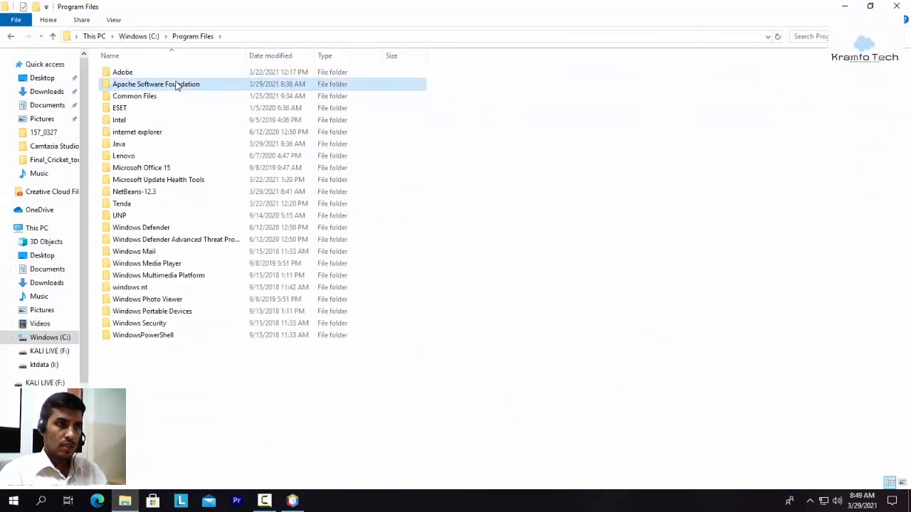
pyautogui.doubleClick(141, 74)
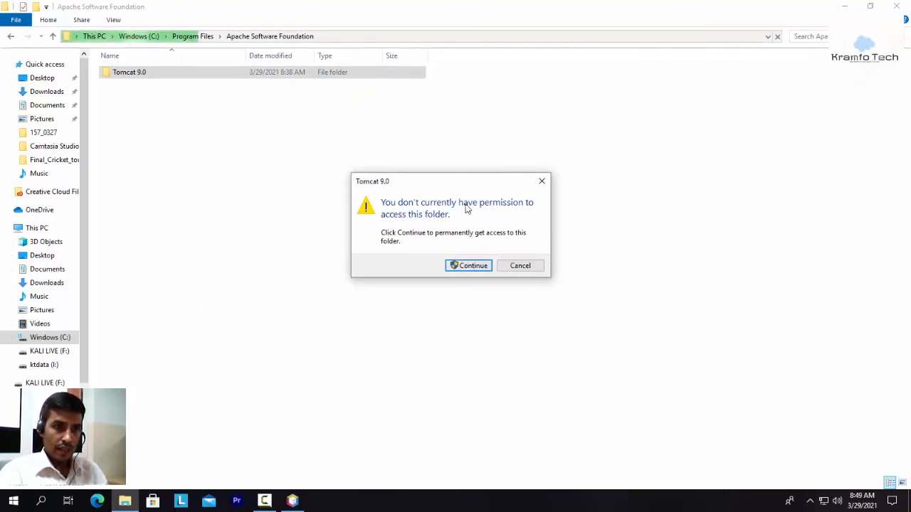
pyautogui.click(463, 266)
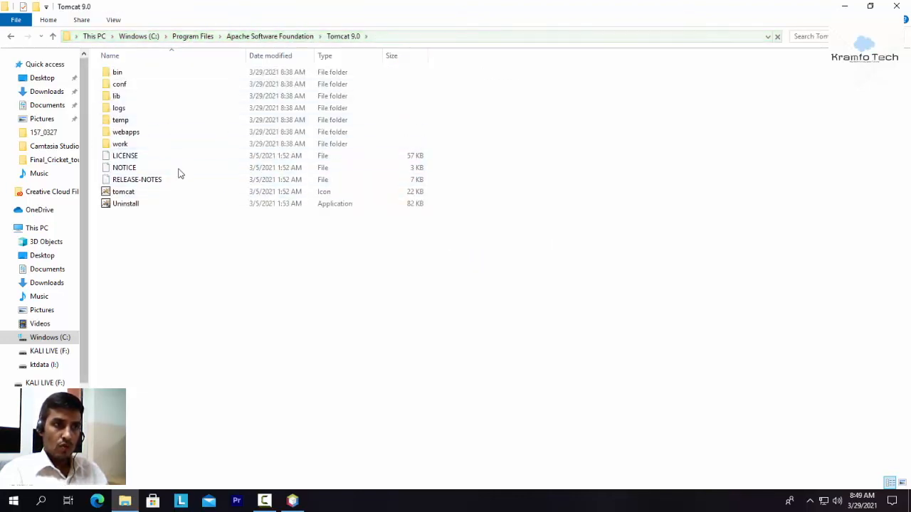
pyautogui.click(899, 7)
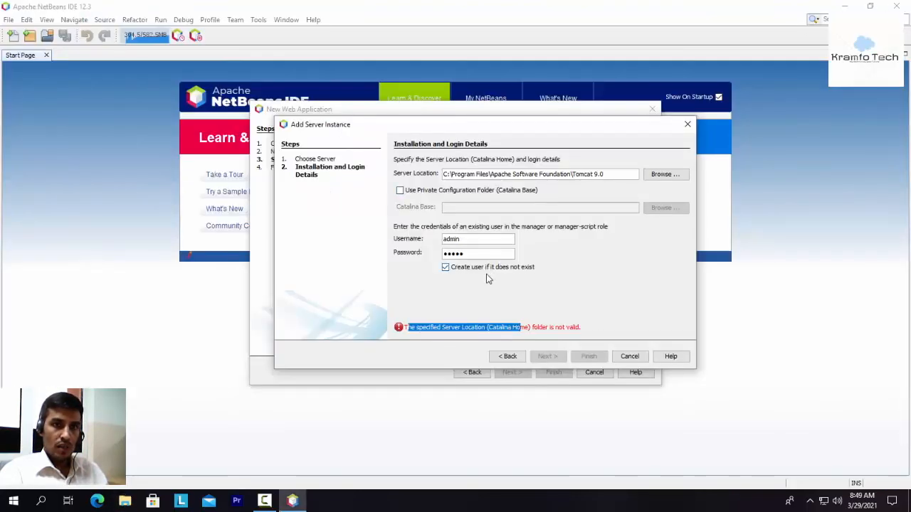
# Step: Finish registering the Tomcat server and create the web application project without selecting any frameworks
pyautogui.click(588, 356)
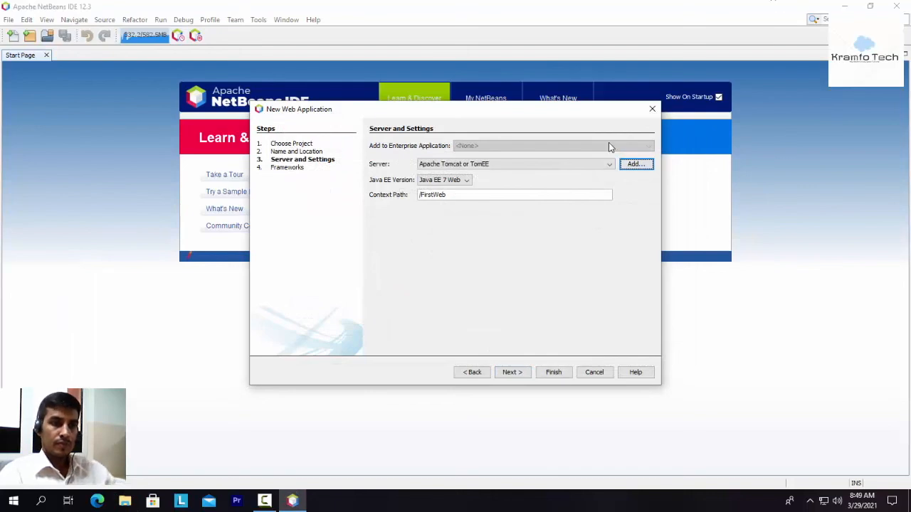
pyautogui.click(513, 373)
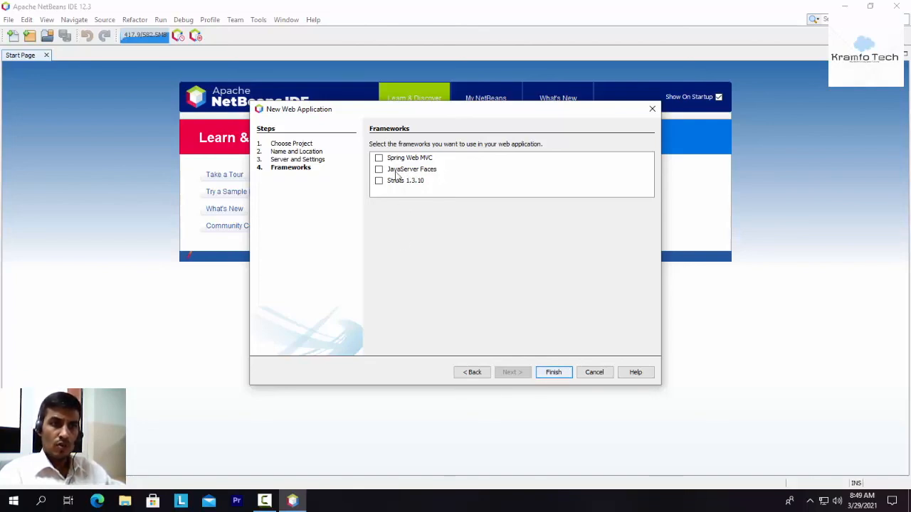
pyautogui.click(555, 374)
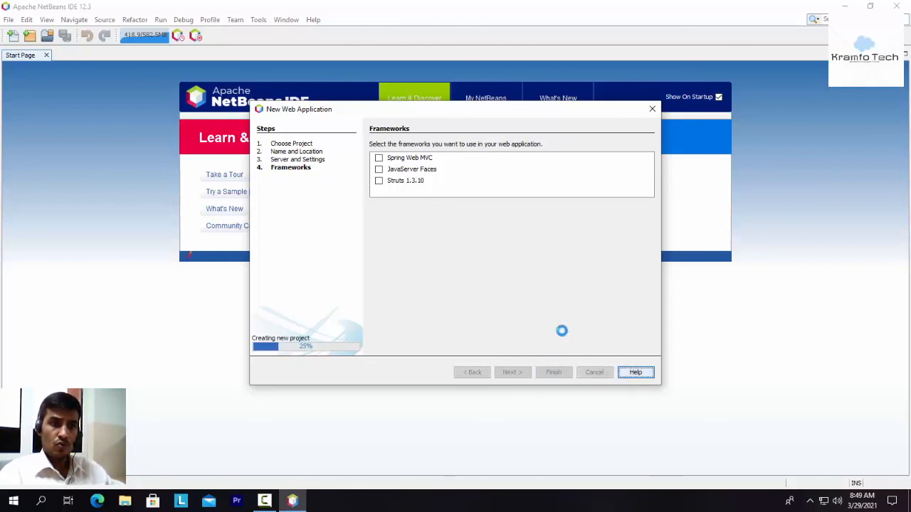